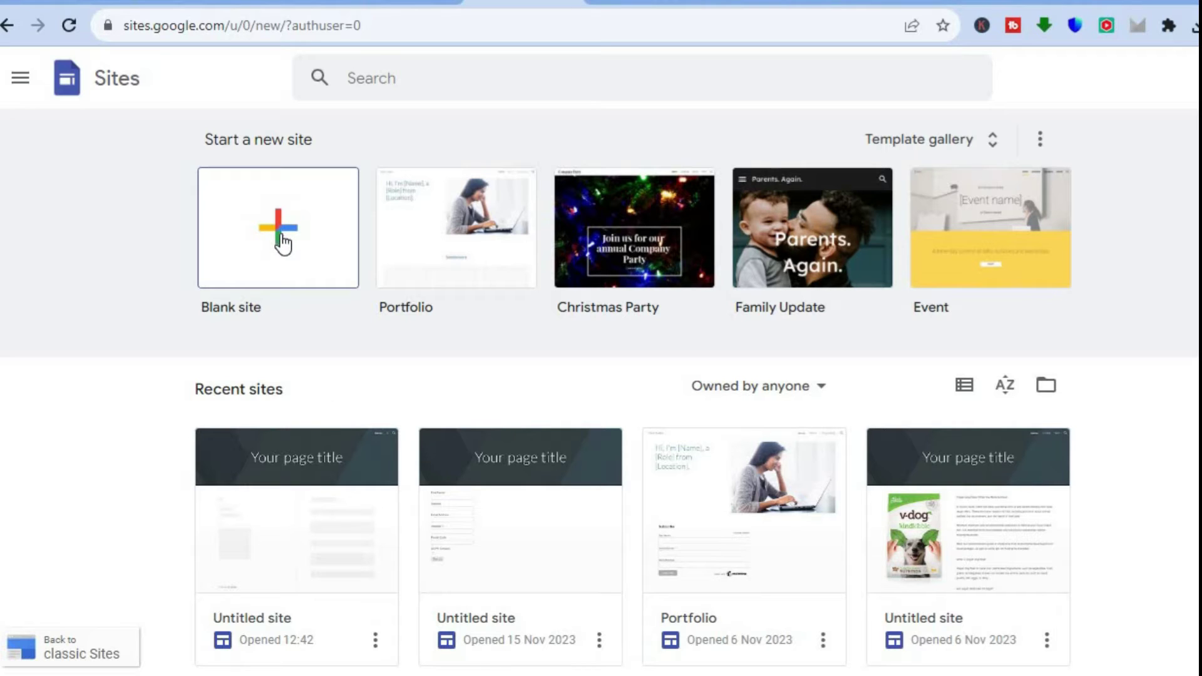
- Start a new blank site from the Google Sites home page
{"action": "left_click", "coordinate": [281, 235]}
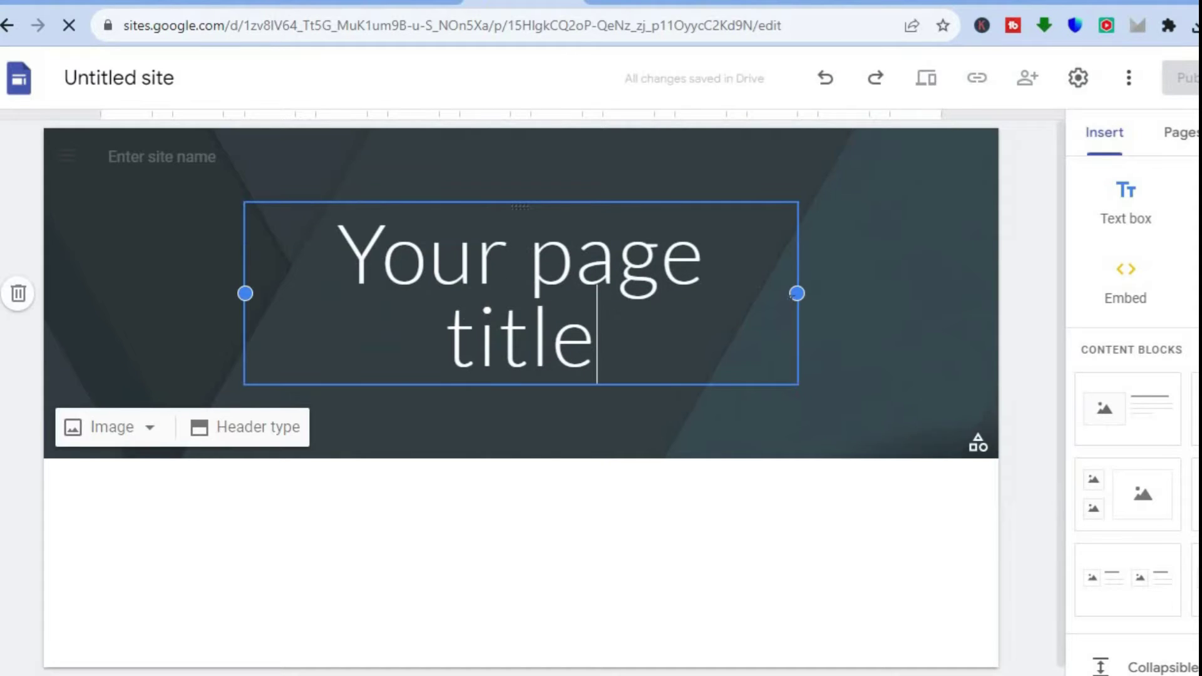
- Replace the 'Your page title' placeholder with 'Simple Answers', capitalising S and A
{"action": "left_click_drag", "start_coordinate": [596, 331], "coordinate": [536, 291]}
{"action": "key", "text": "ctrl+a"}
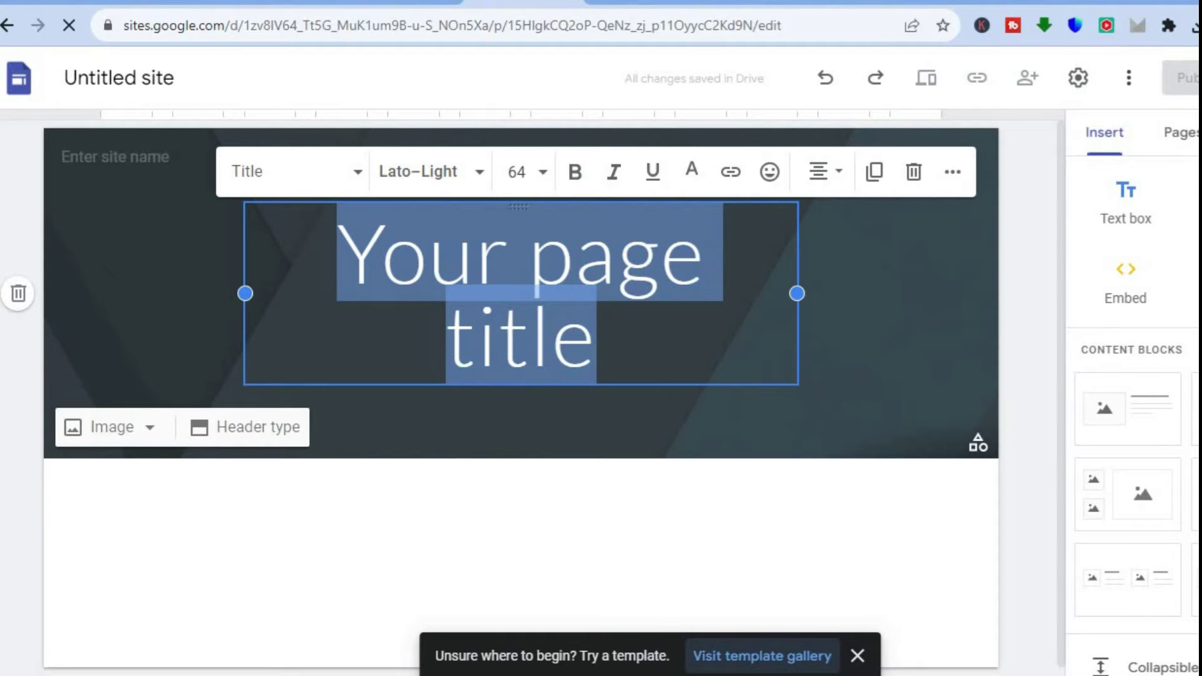
{"action": "type", "text": "simple"}
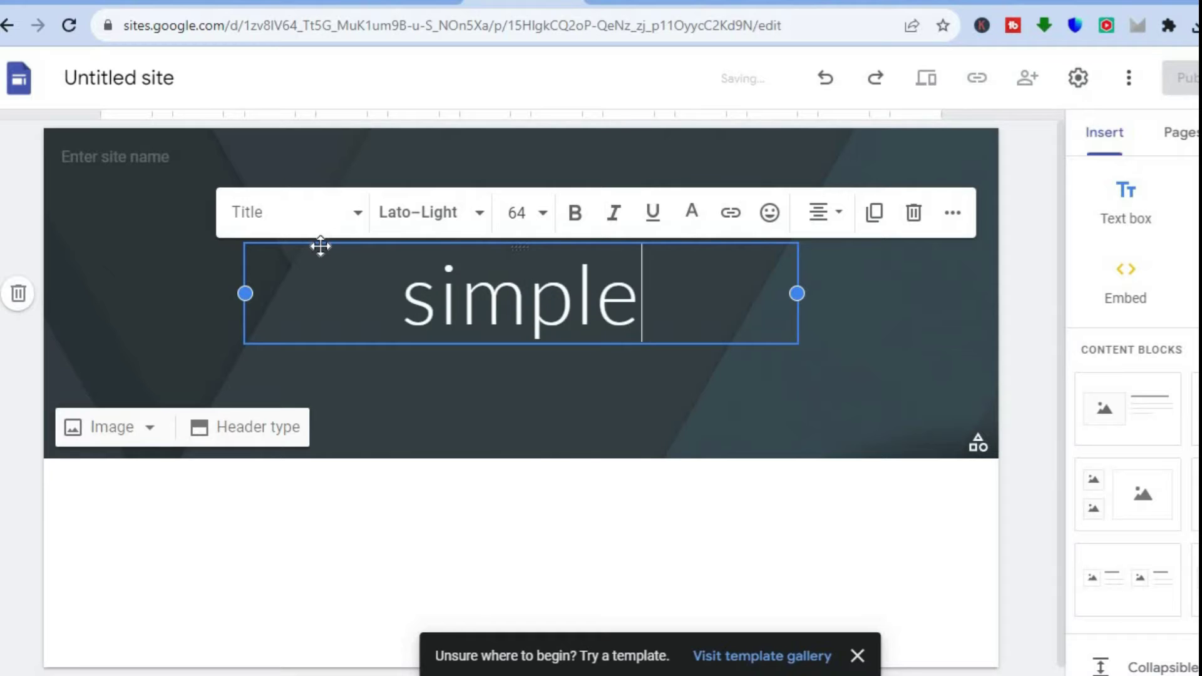
{"action": "type", "text": " answers"}
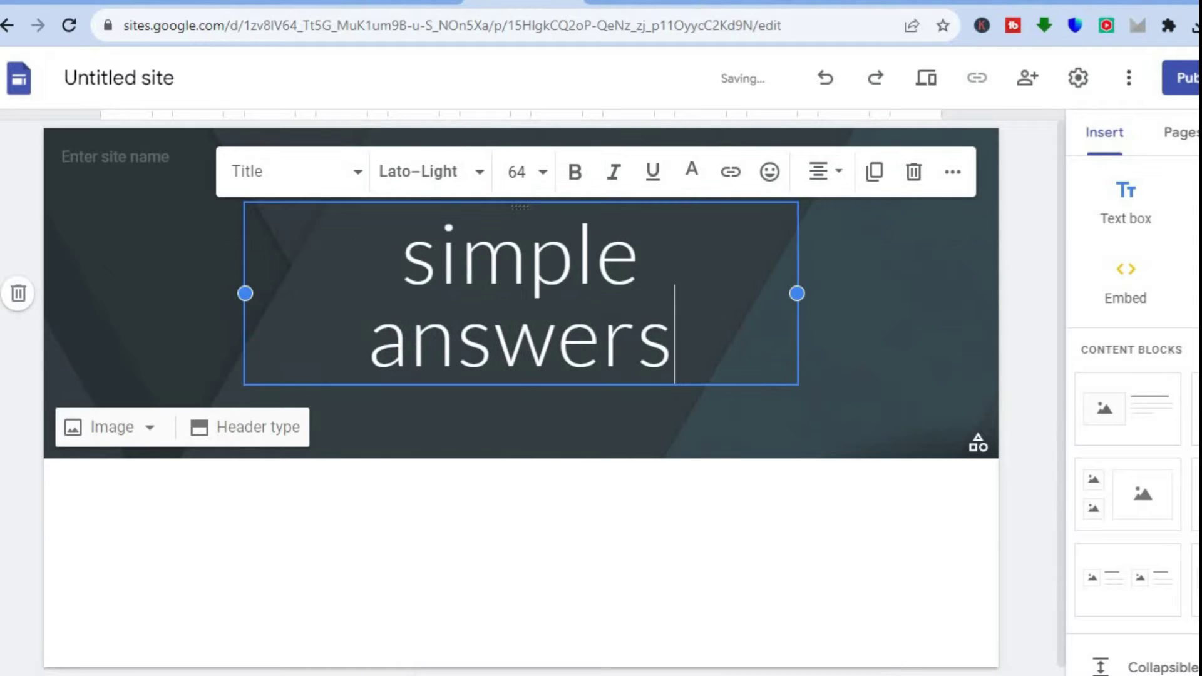
{"action": "left_click_drag", "start_coordinate": [440, 251], "coordinate": [412, 252]}
{"action": "type", "text": "S"}
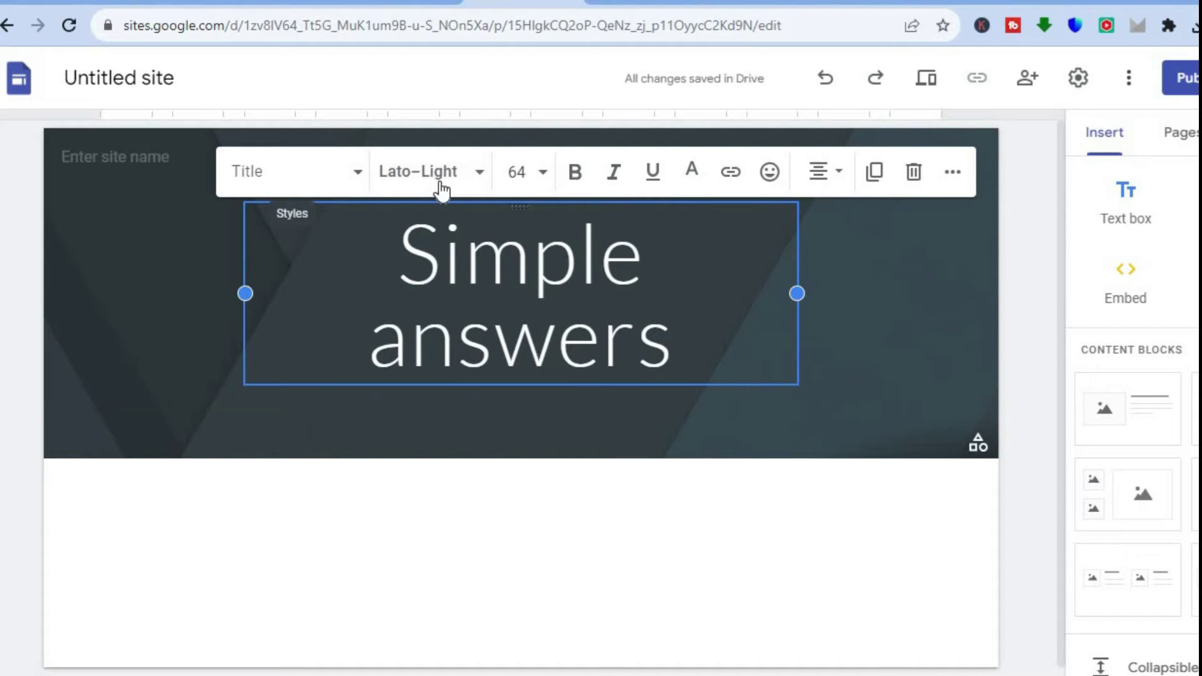
{"action": "left_click", "coordinate": [410, 342]}
{"action": "left_click_drag", "start_coordinate": [410, 341], "coordinate": [376, 341]}
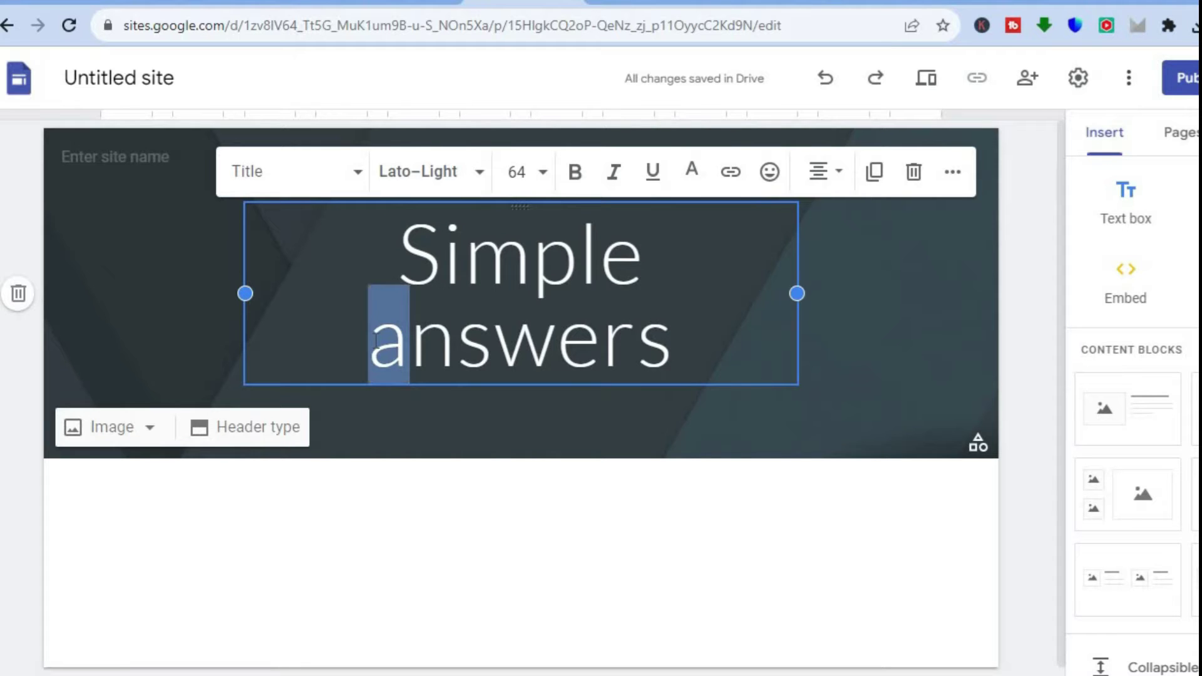
{"action": "type", "text": "A"}
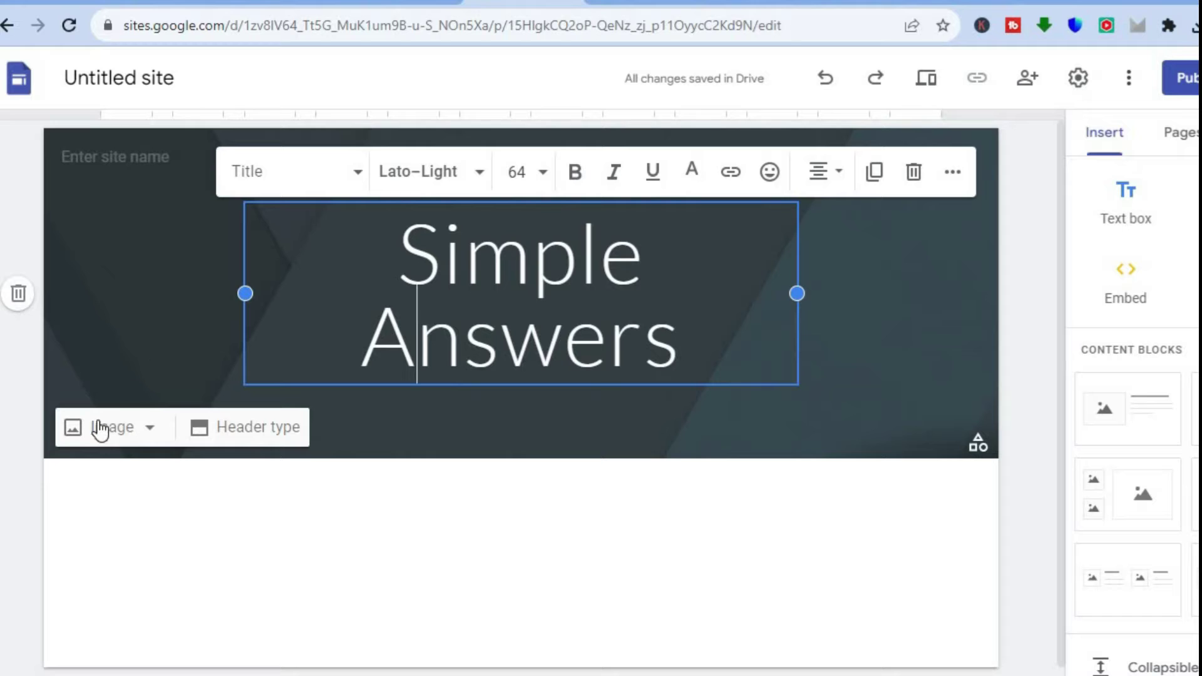
{"action": "left_click", "coordinate": [247, 431]}
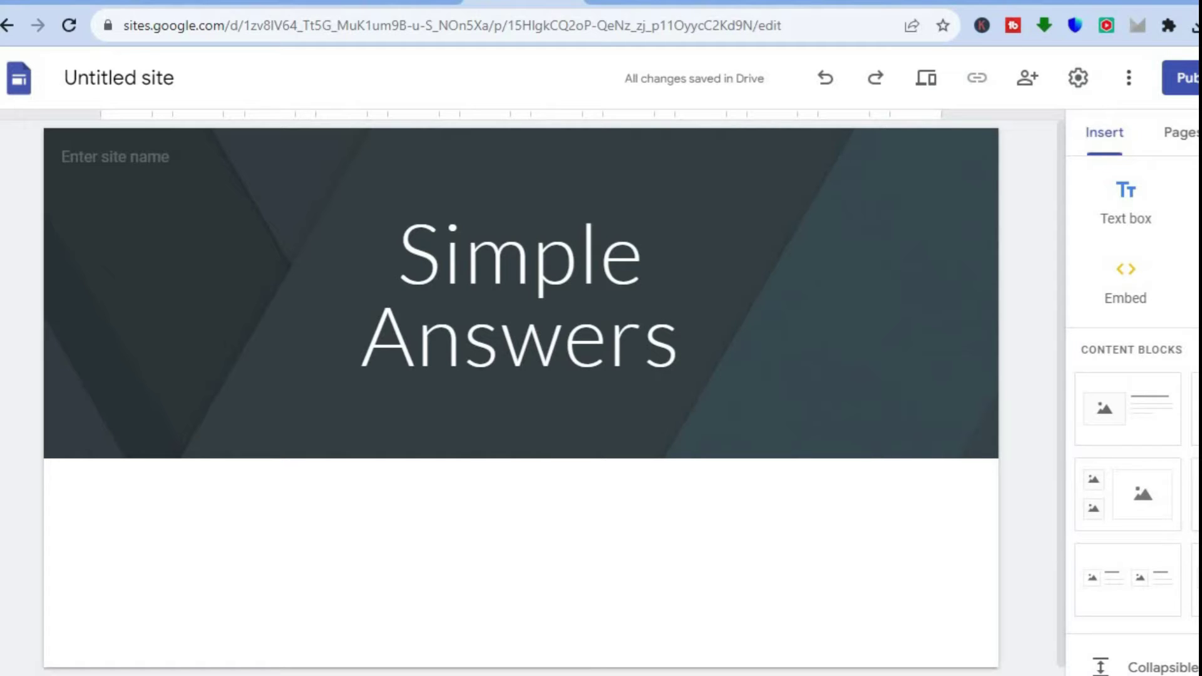
- Upload the 'Typographic Neon eBook Template' image from Downloads below the header
{"action": "scroll", "coordinate": [1132, 415], "scroll_direction": "down", "scroll_amount": 1}
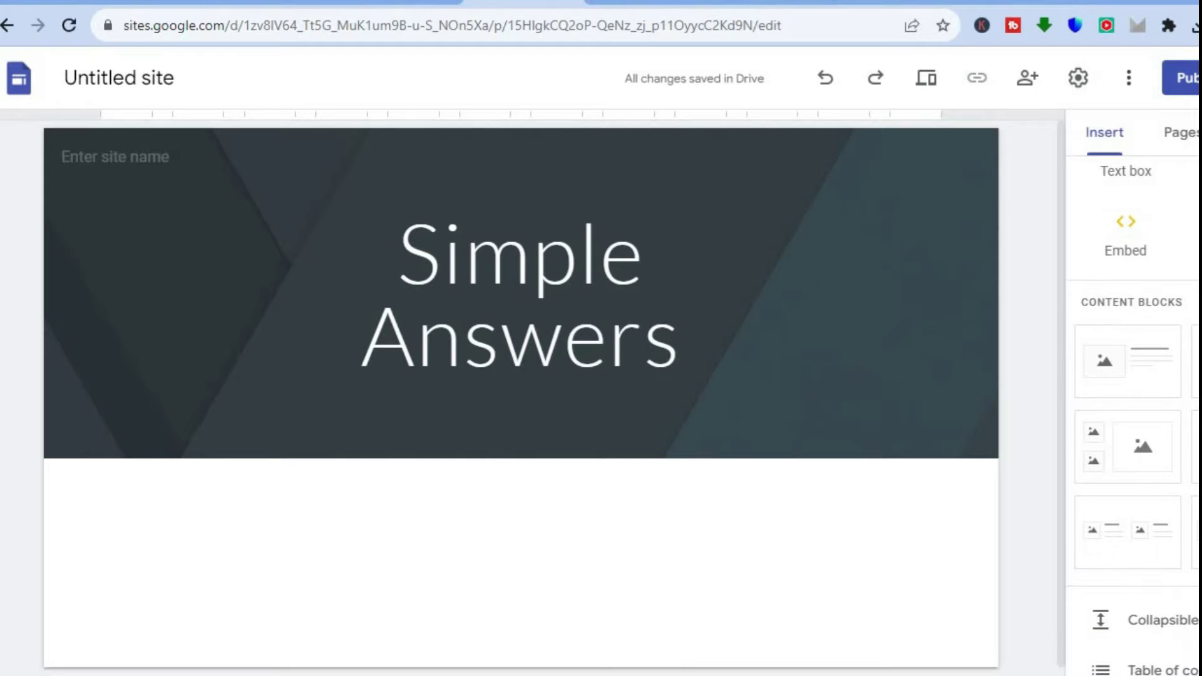
{"action": "scroll", "coordinate": [1133, 415], "scroll_direction": "up", "scroll_amount": 1}
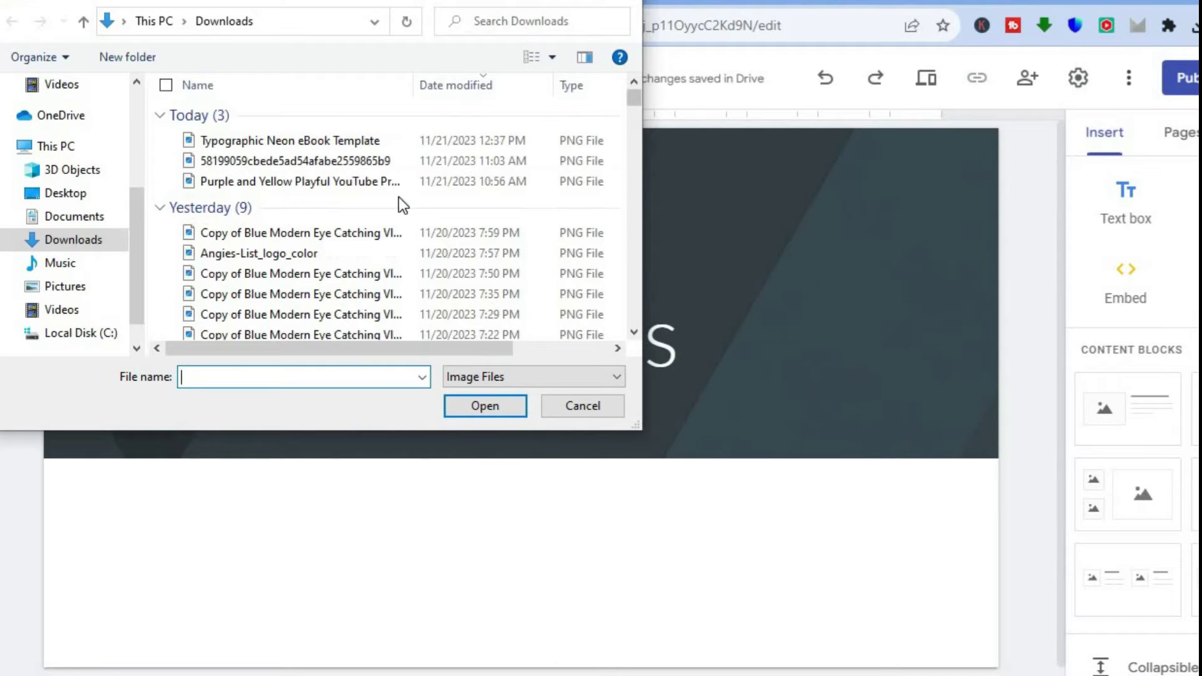
{"action": "left_click", "coordinate": [357, 141]}
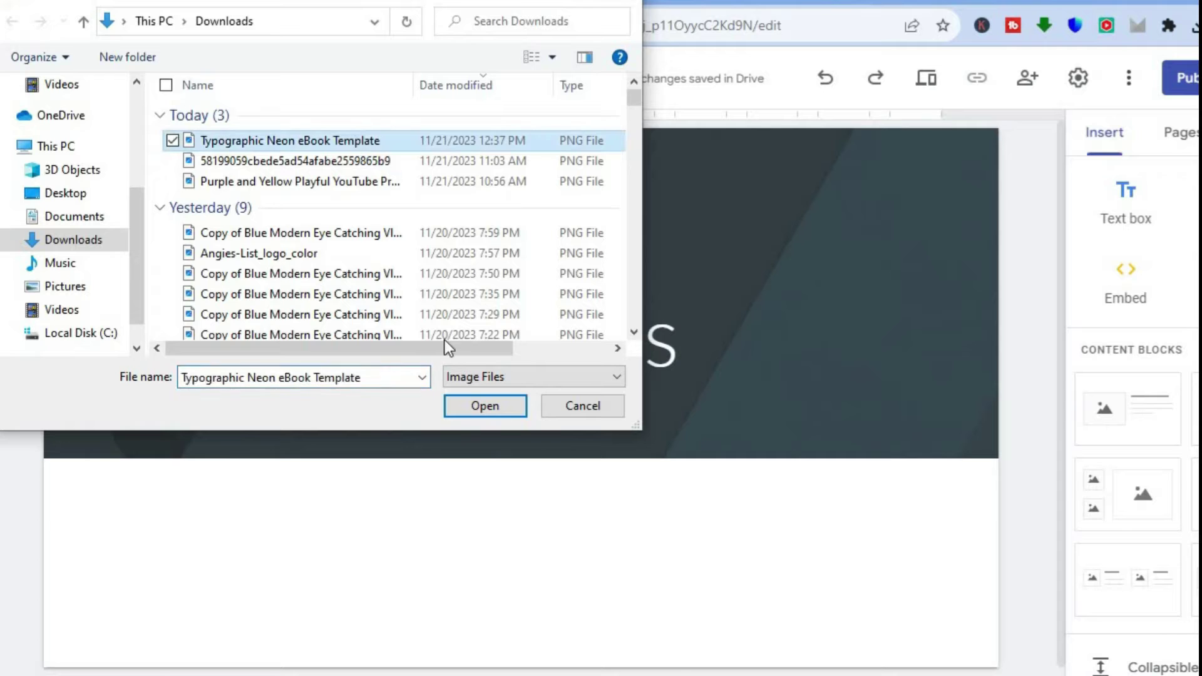
{"action": "left_click", "coordinate": [461, 407]}
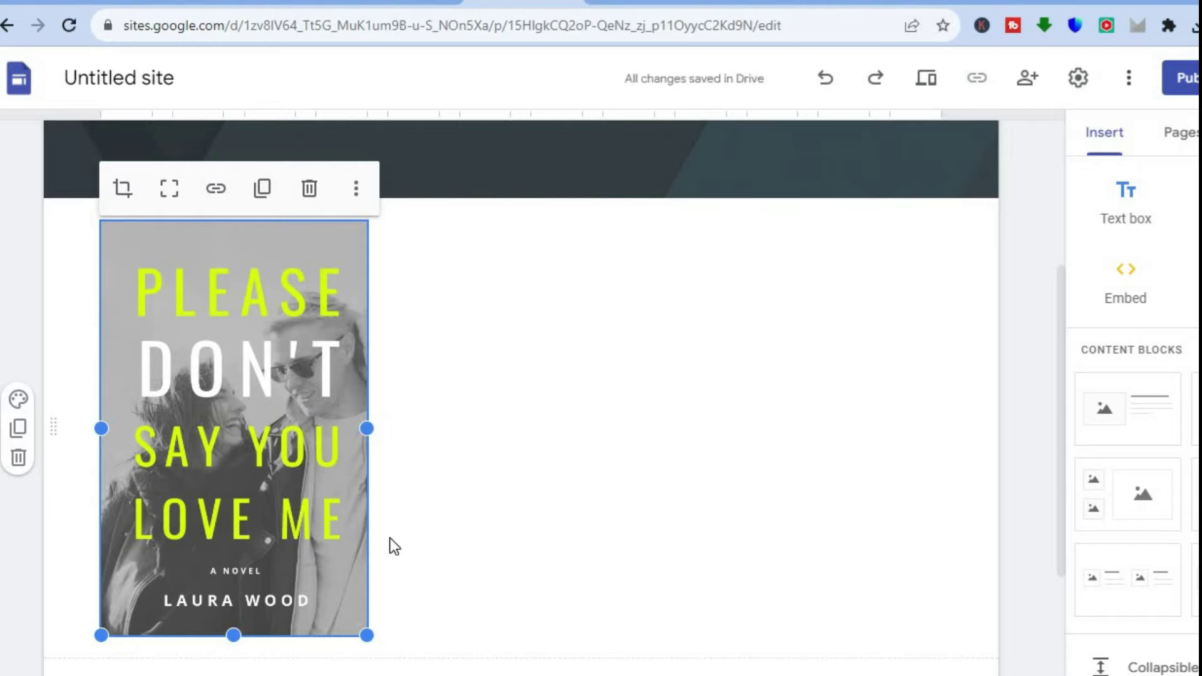
{"action": "left_click", "coordinate": [423, 443]}
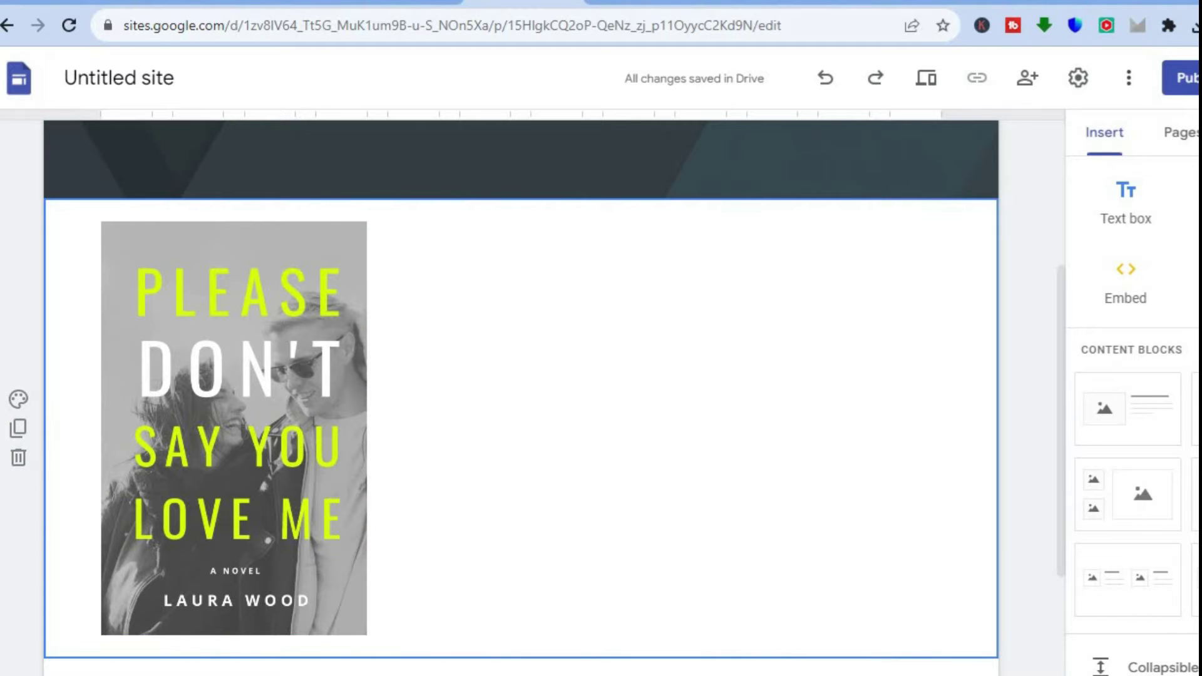
- Add then delete an empty text box, and delete the book-cover image
{"action": "scroll", "coordinate": [1132, 425], "scroll_direction": "down", "scroll_amount": 1}
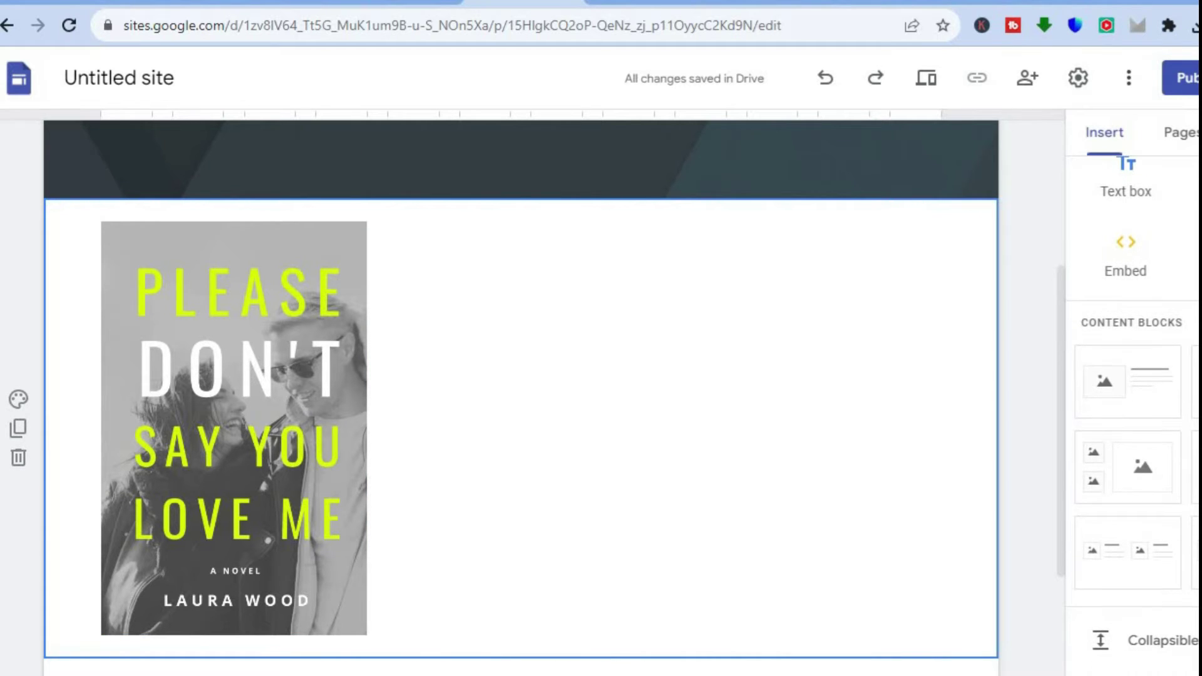
{"action": "scroll", "coordinate": [1132, 425], "scroll_direction": "up", "scroll_amount": 1}
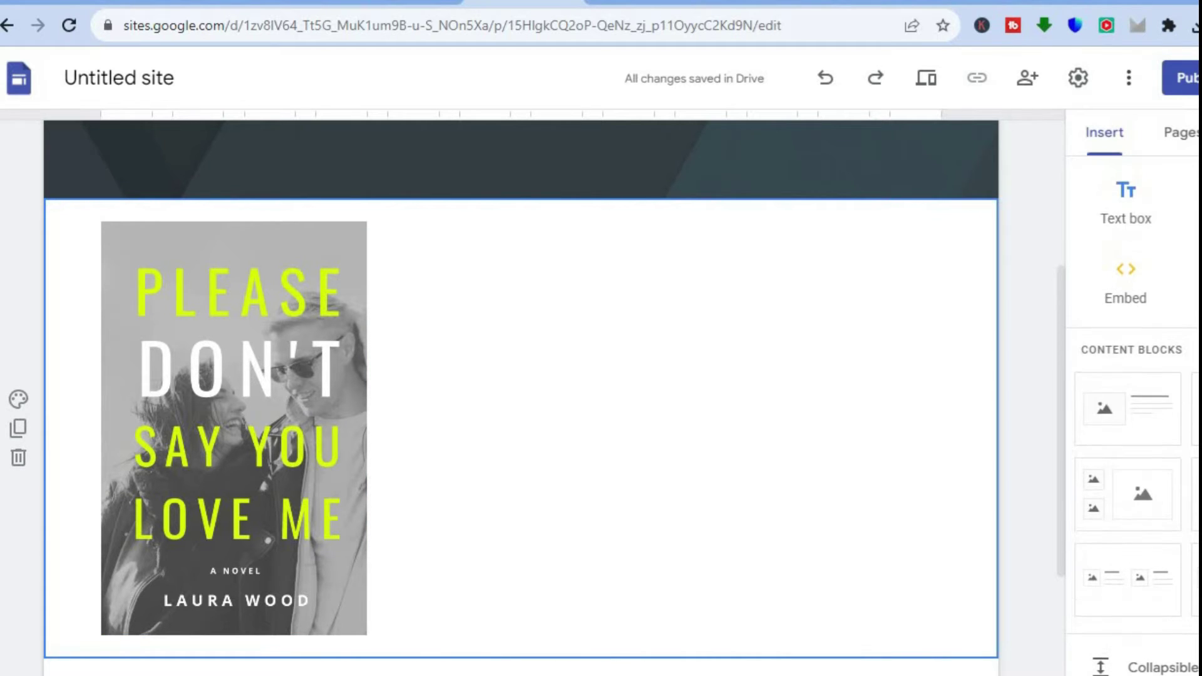
{"action": "left_click", "coordinate": [1123, 204]}
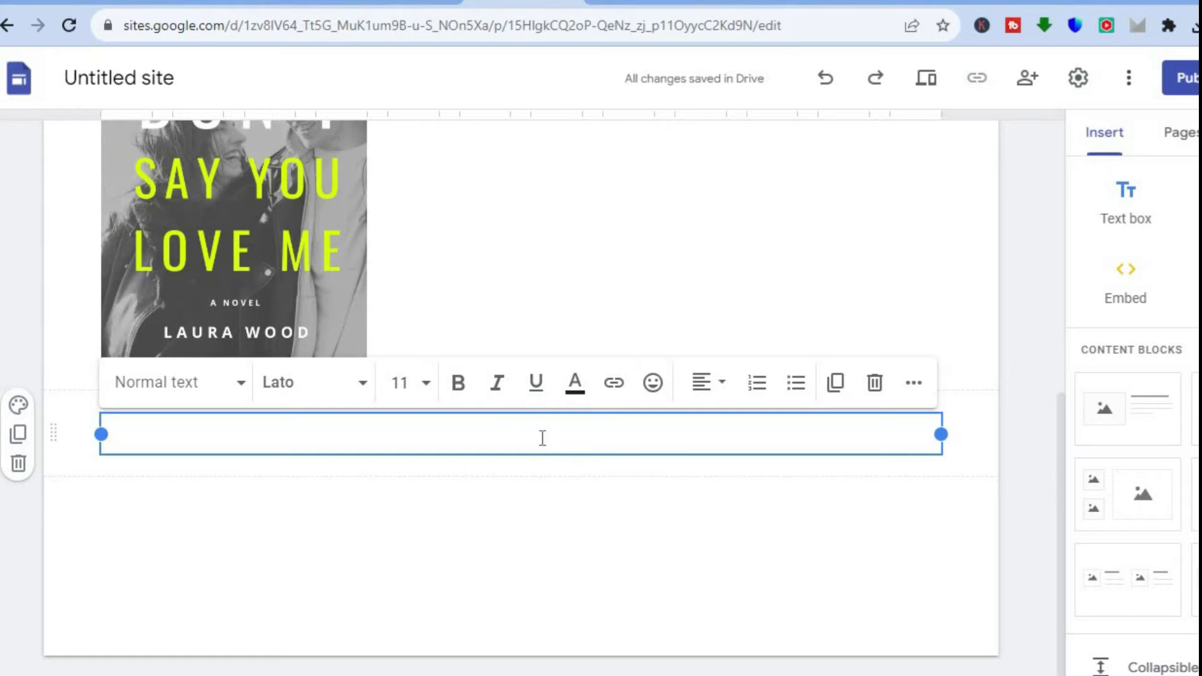
{"action": "left_click", "coordinate": [875, 383]}
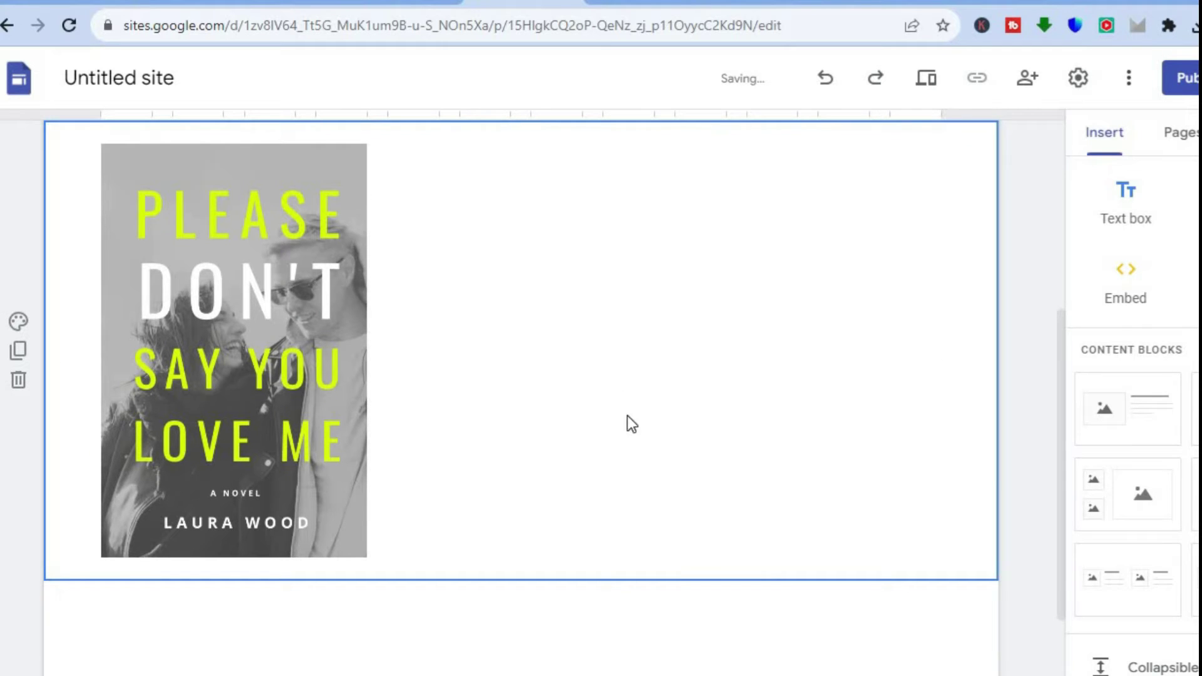
{"action": "left_click", "coordinate": [245, 349]}
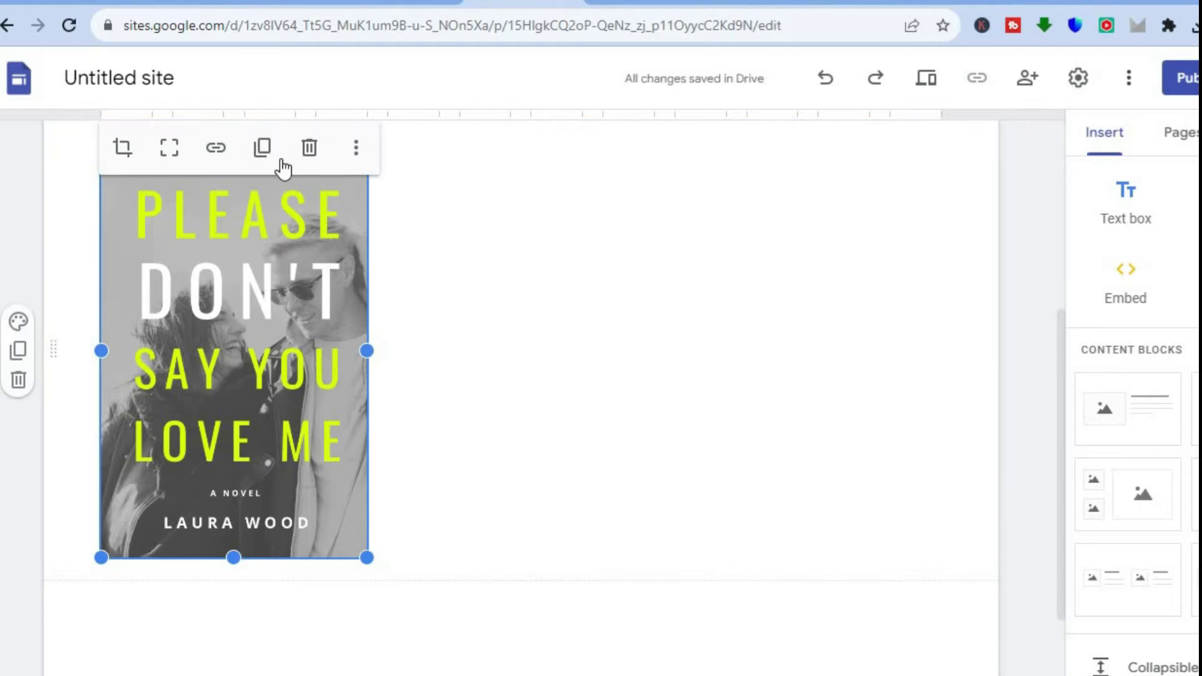
{"action": "left_click", "coordinate": [308, 149]}
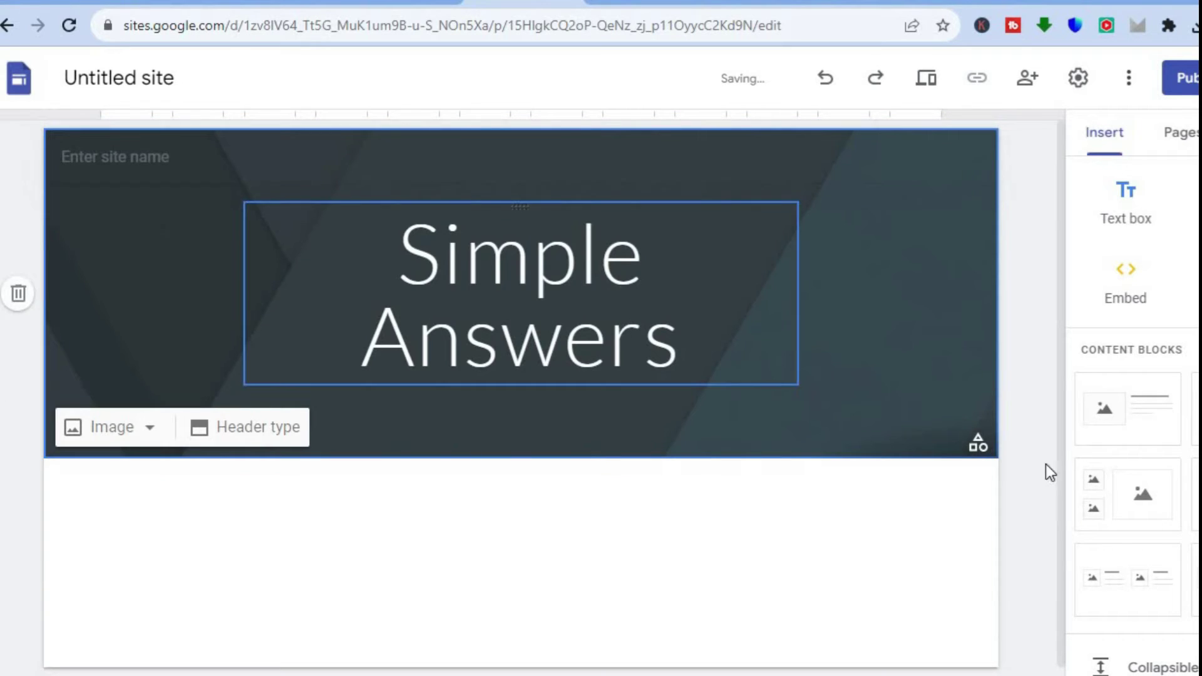
- Upload the Typographic Neon eBook Template cover into a new image-and-text block and enlarge it
{"action": "left_click", "coordinate": [1114, 415]}
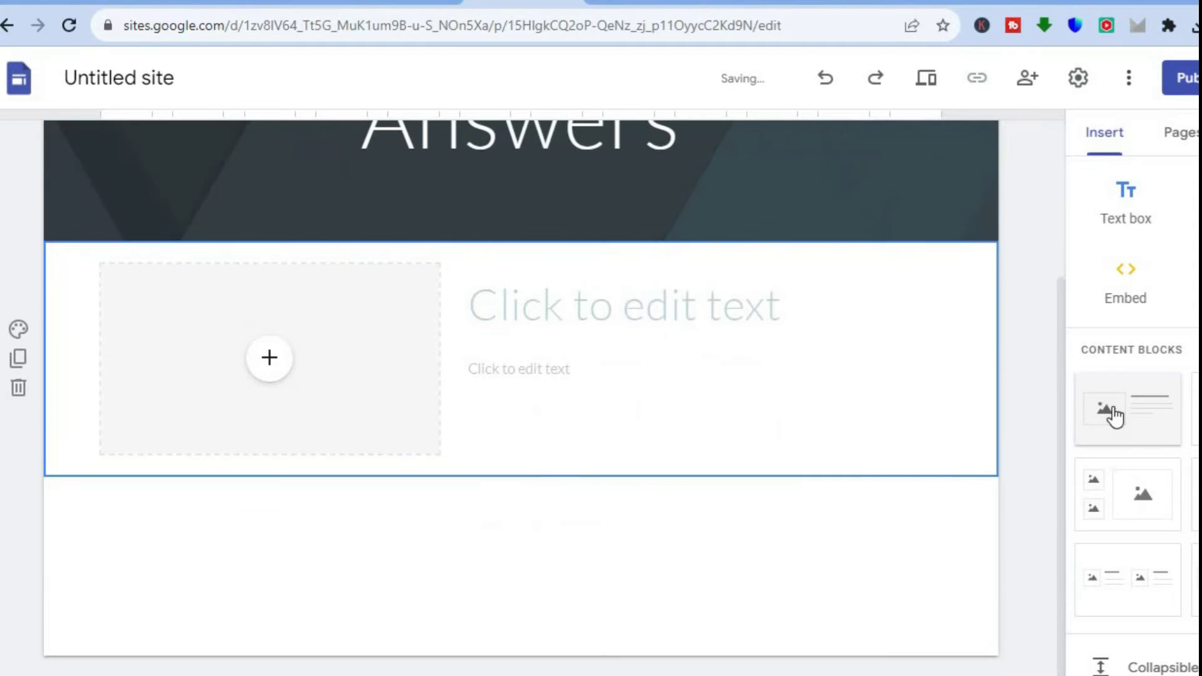
{"action": "left_click", "coordinate": [271, 375]}
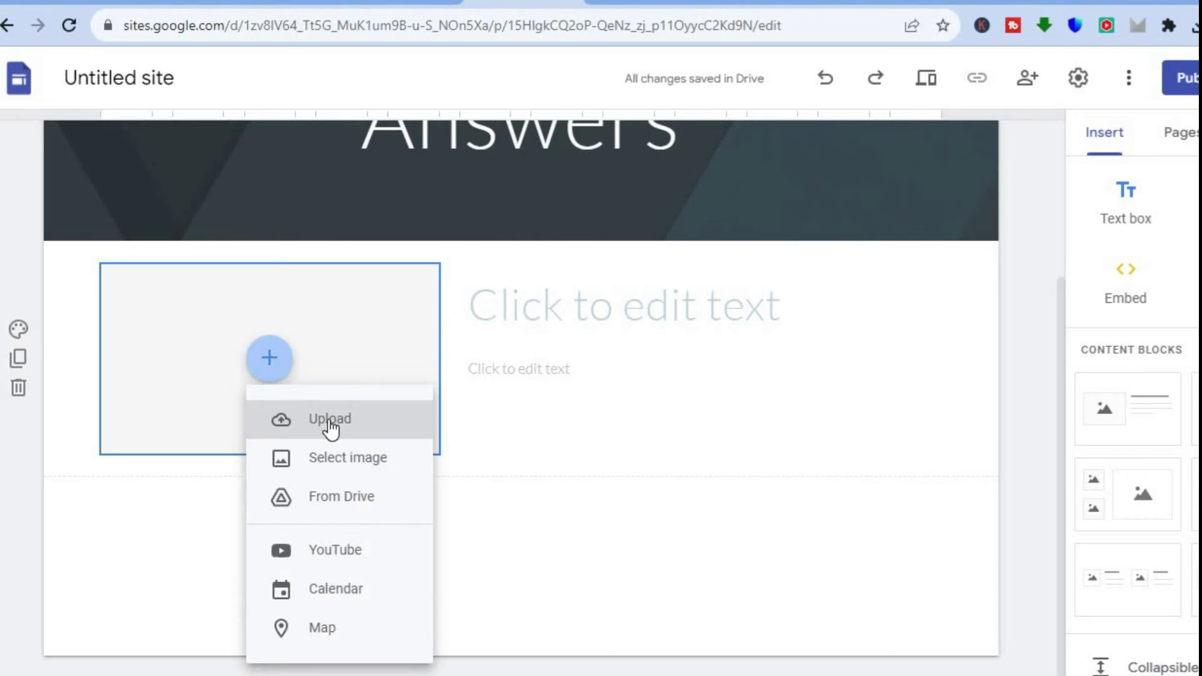
{"action": "left_click", "coordinate": [330, 424]}
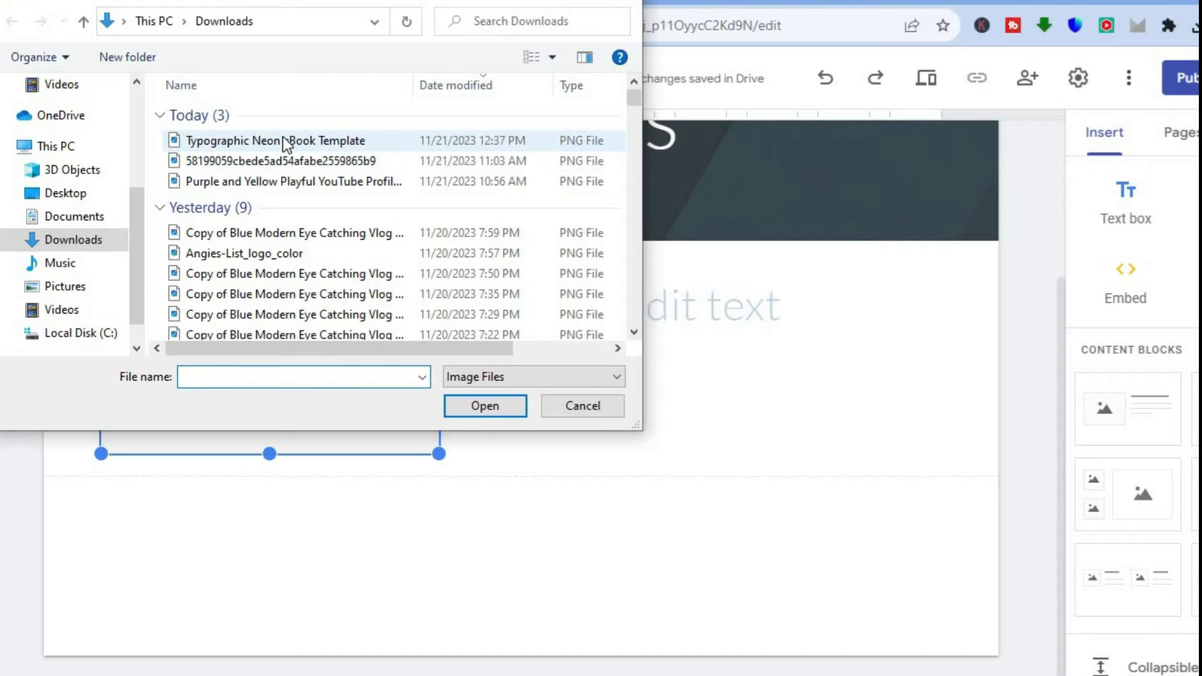
{"action": "left_click", "coordinate": [283, 137]}
{"action": "left_click", "coordinate": [482, 412]}
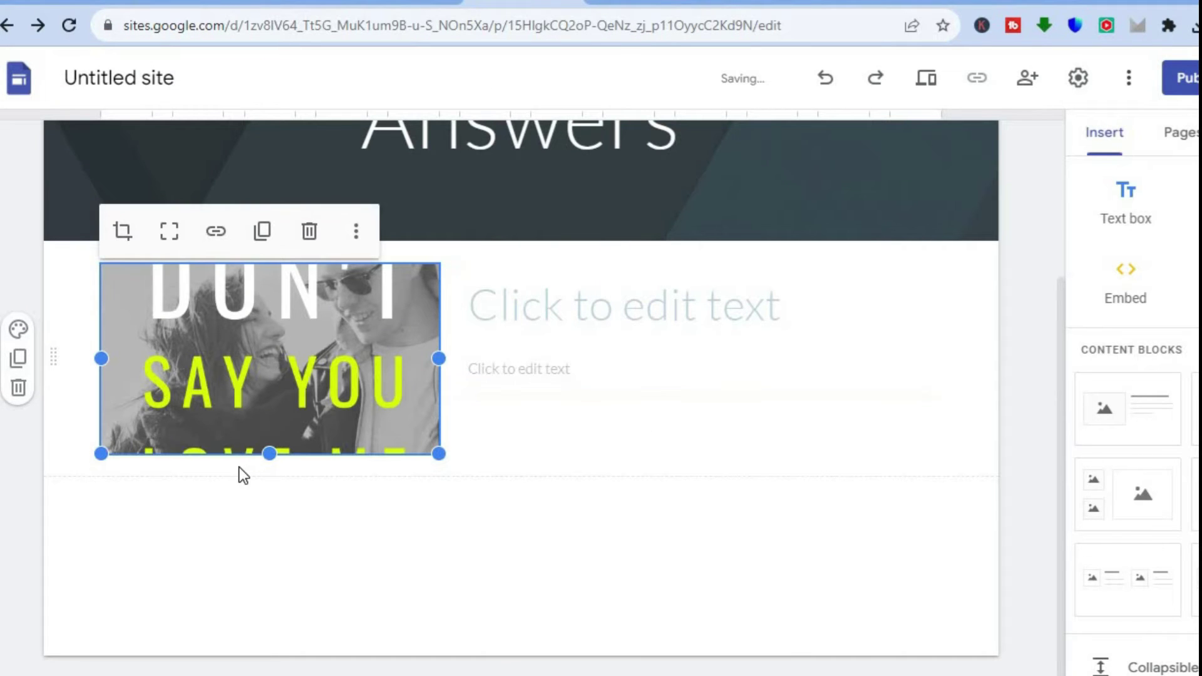
{"action": "left_click_drag", "start_coordinate": [269, 453], "coordinate": [270, 618]}
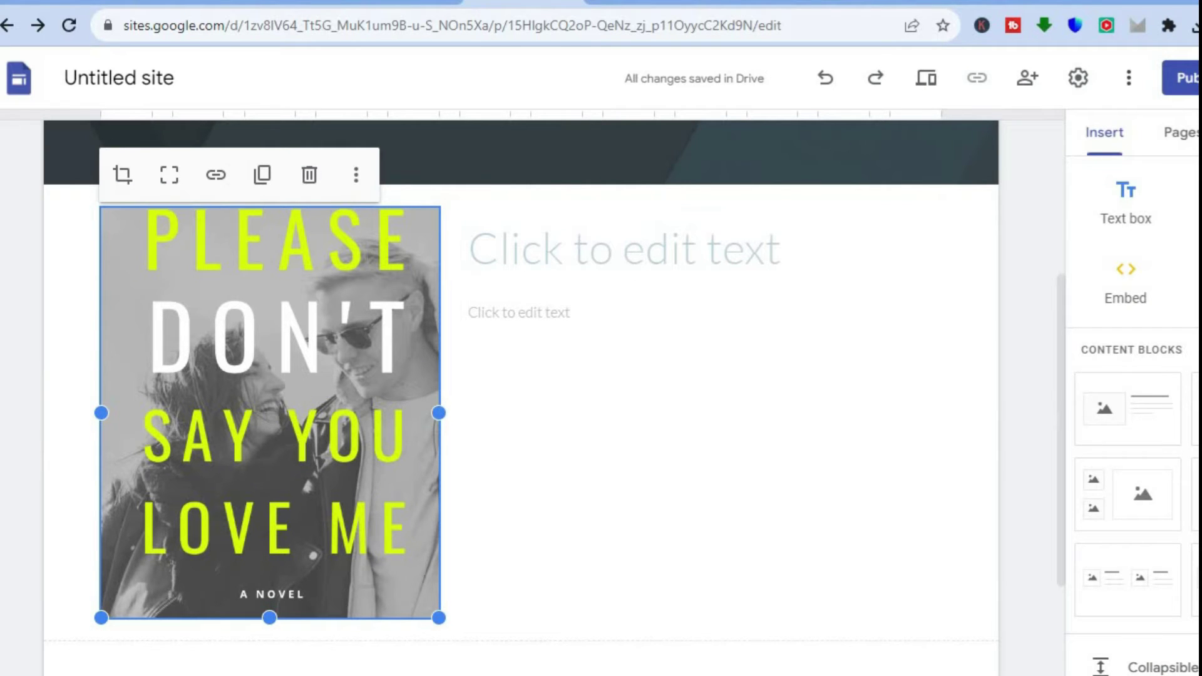
- Scroll through the Insert panel, then switch to the PayPal account tab
{"action": "scroll", "coordinate": [1131, 413], "scroll_direction": "down", "scroll_amount": 5}
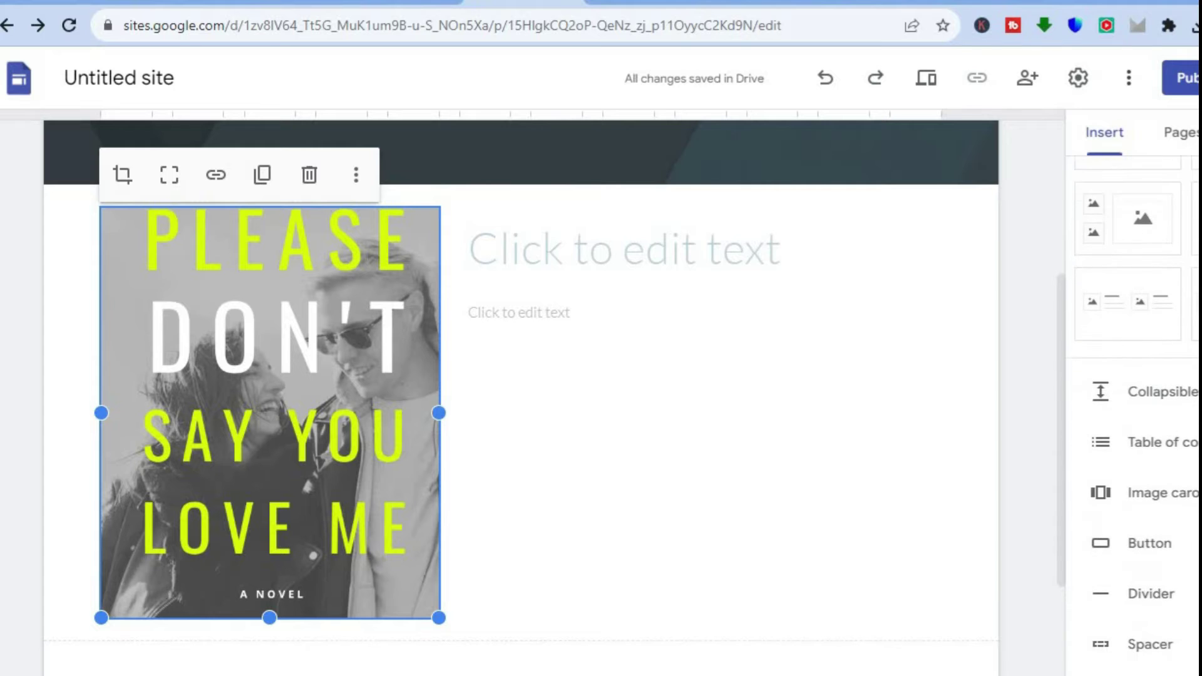
{"action": "scroll", "coordinate": [1132, 442], "scroll_direction": "down", "scroll_amount": 3}
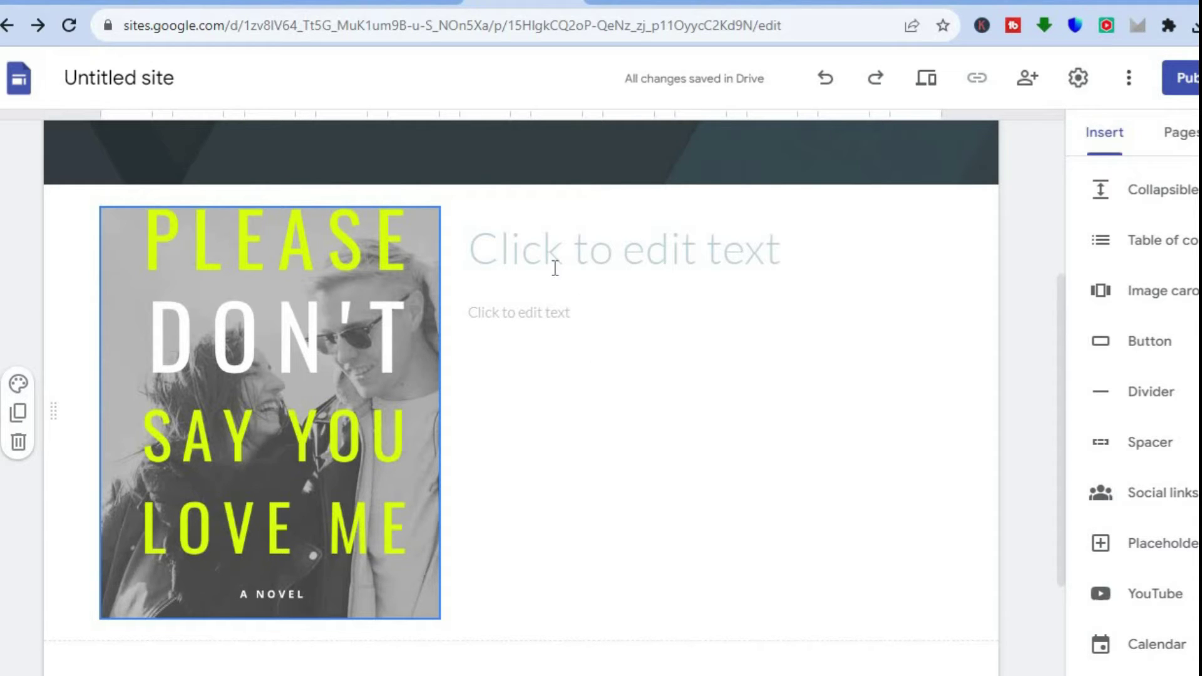
{"action": "left_click", "coordinate": [383, 5]}
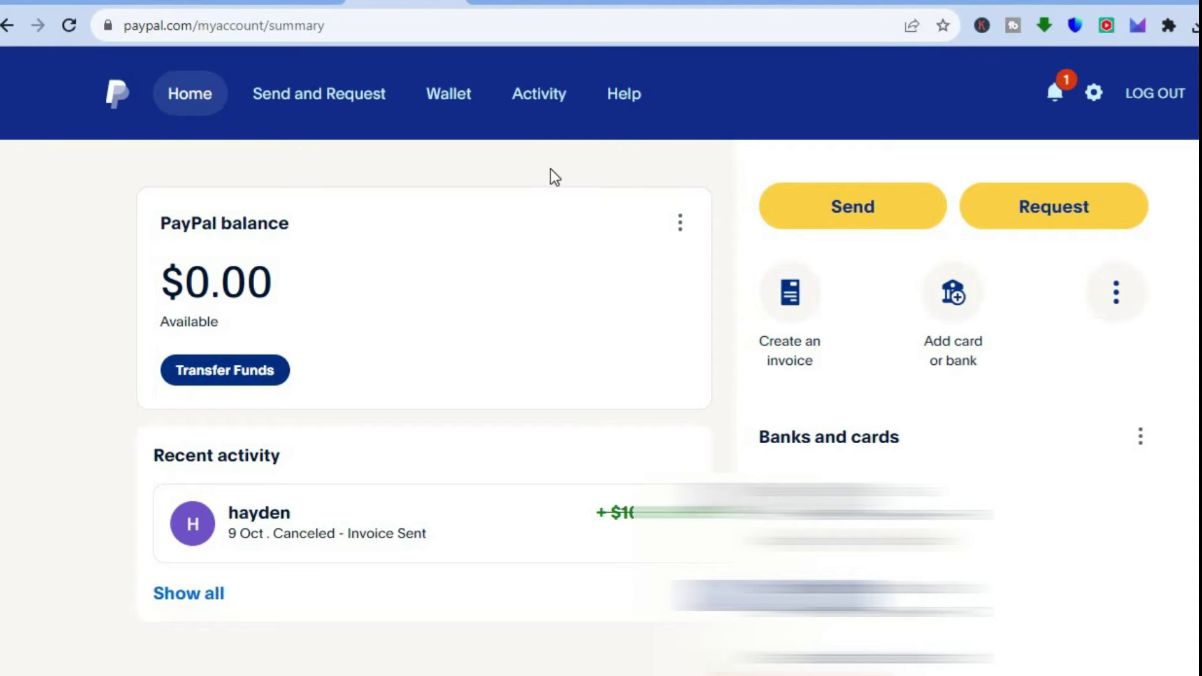
- Go through PayPal Settings and Seller Tools to the PayPal buttons page
{"action": "left_click", "coordinate": [1097, 94]}
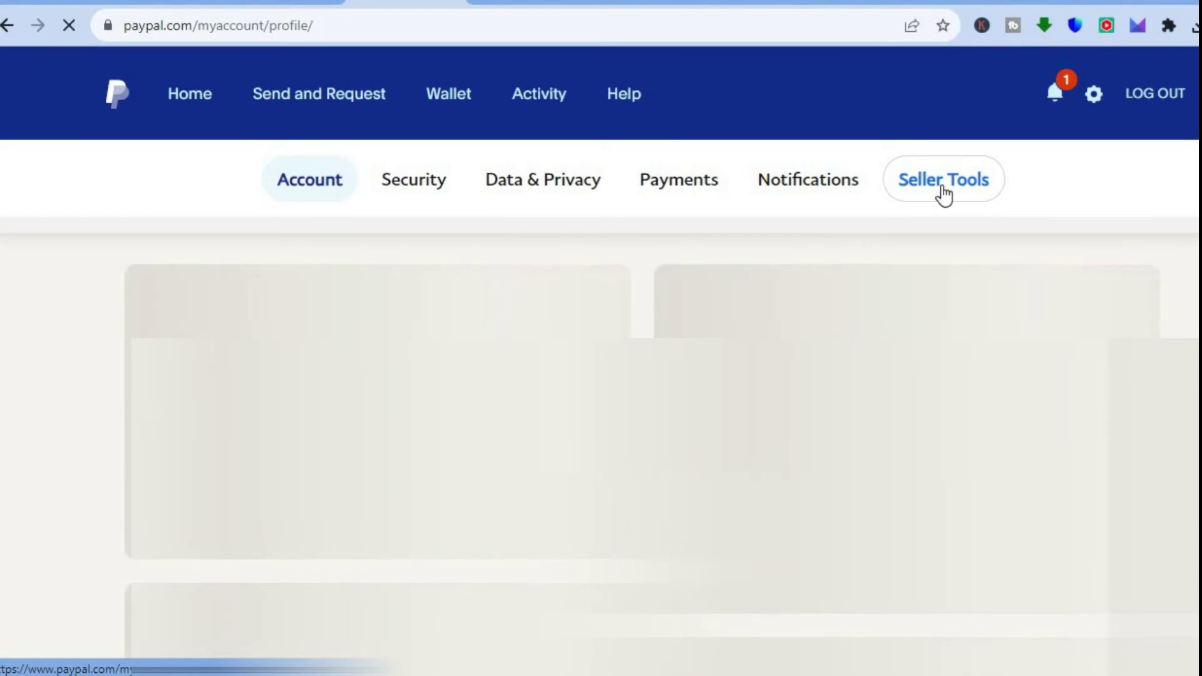
{"action": "left_click", "coordinate": [942, 188]}
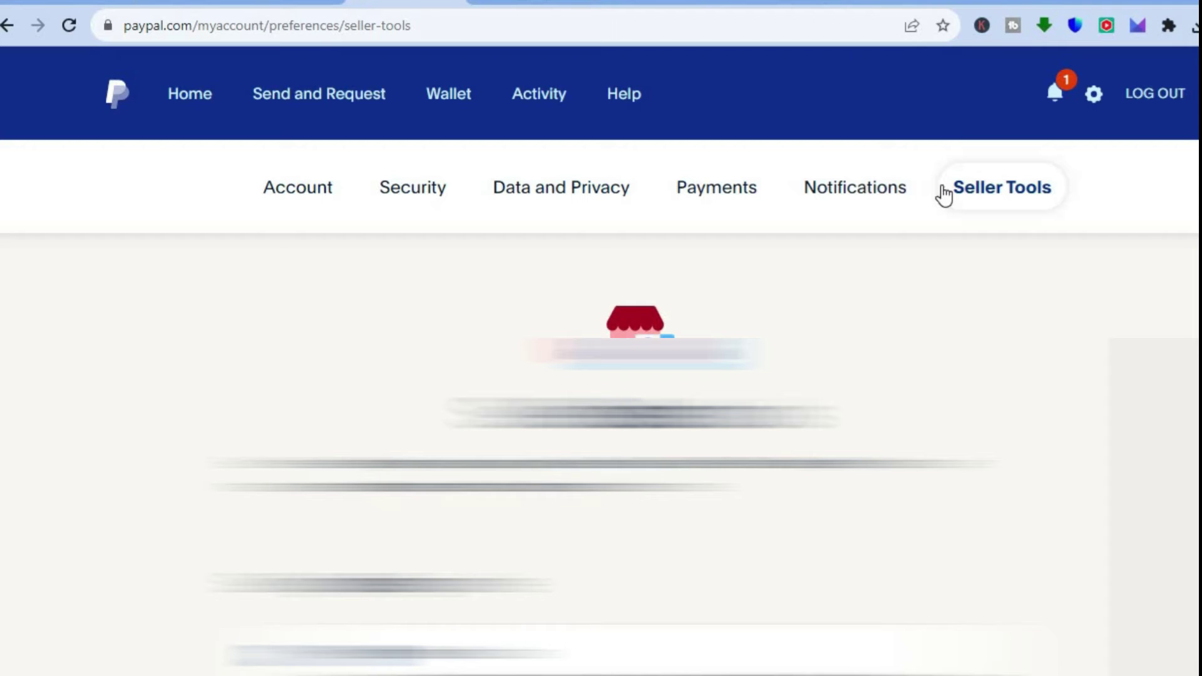
{"action": "scroll", "coordinate": [601, 407], "scroll_direction": "down", "scroll_amount": 5}
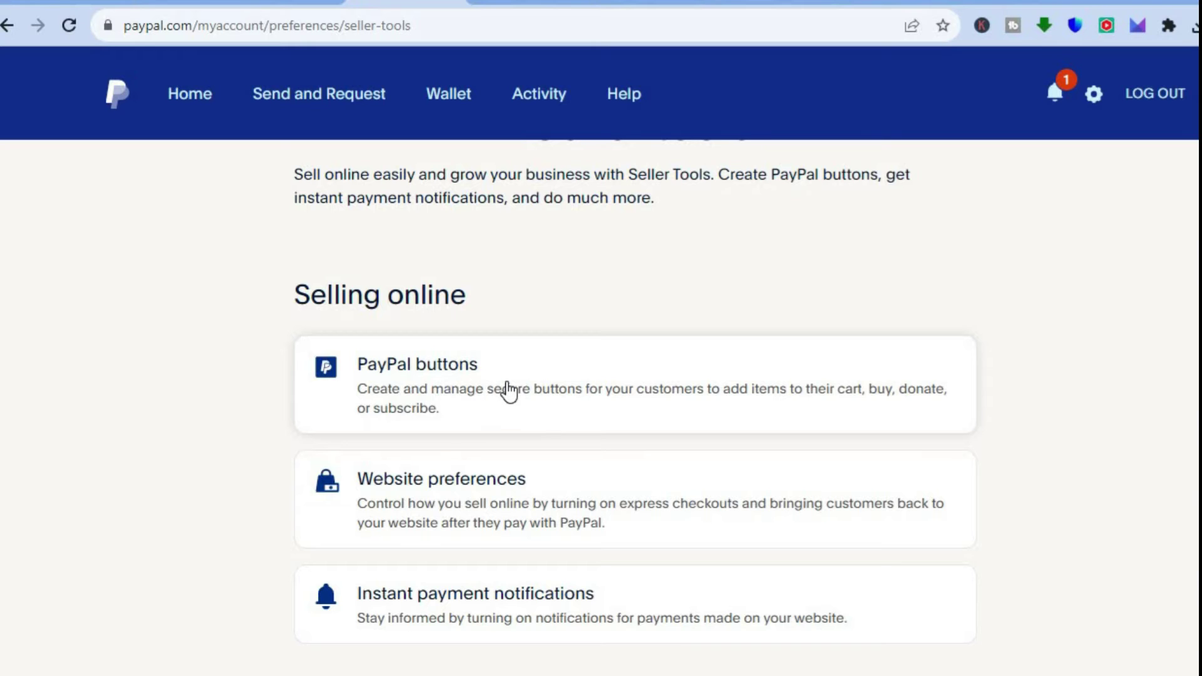
{"action": "left_click", "coordinate": [509, 392]}
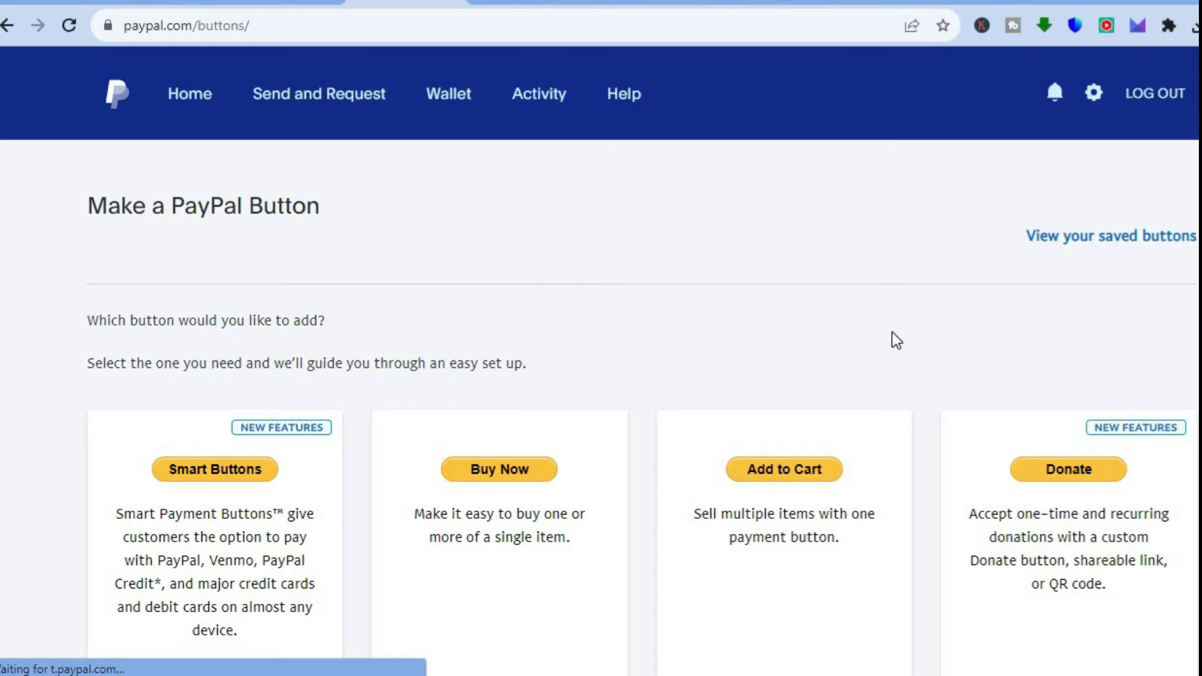
- Start a Buy Now button with product name 'test' and price 19.99
{"action": "scroll", "coordinate": [642, 409], "scroll_direction": "down", "scroll_amount": 2}
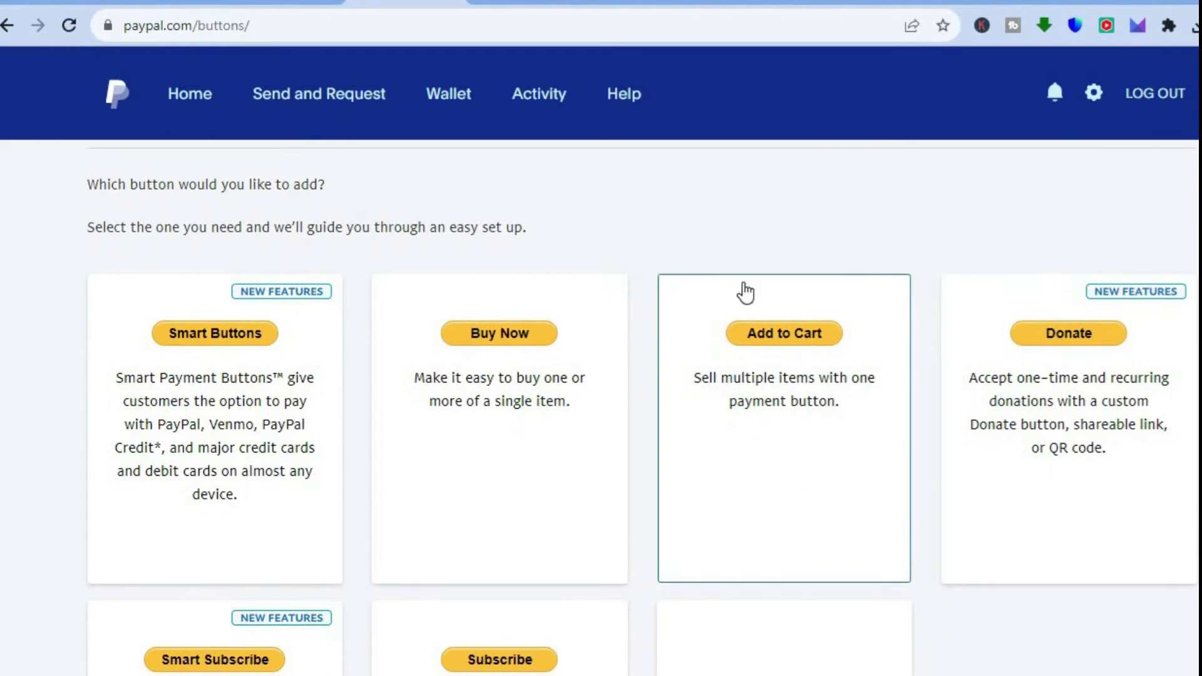
{"action": "left_click", "coordinate": [501, 349]}
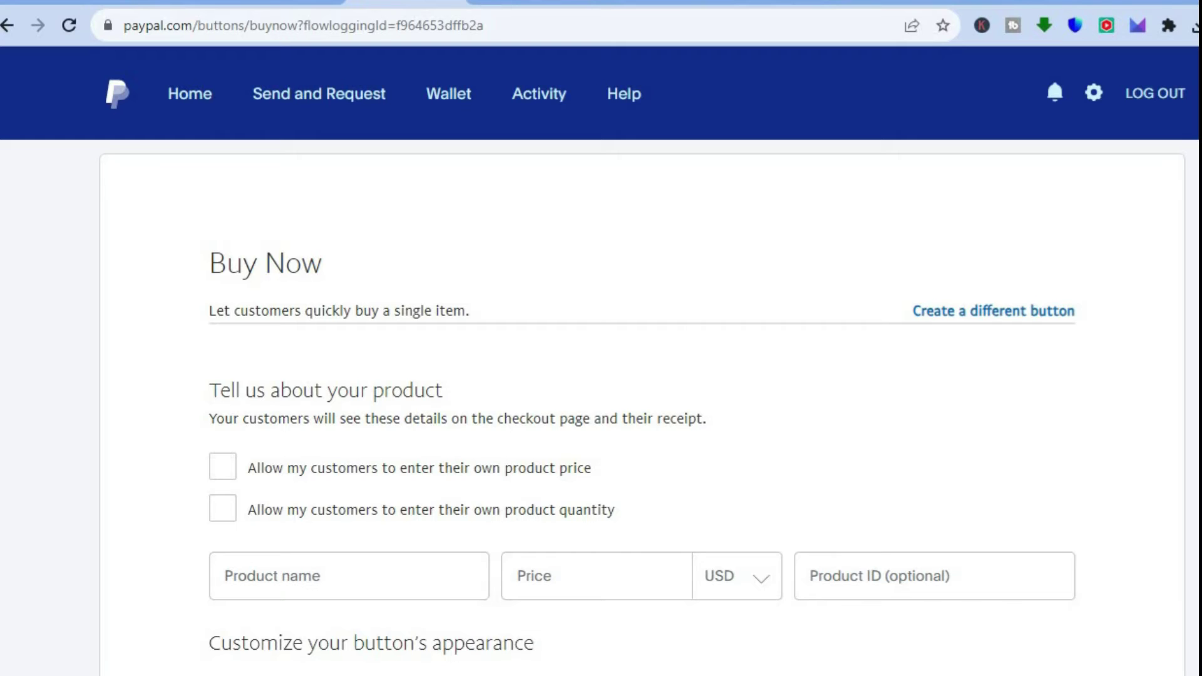
{"action": "scroll", "coordinate": [626, 407], "scroll_direction": "down", "scroll_amount": 2}
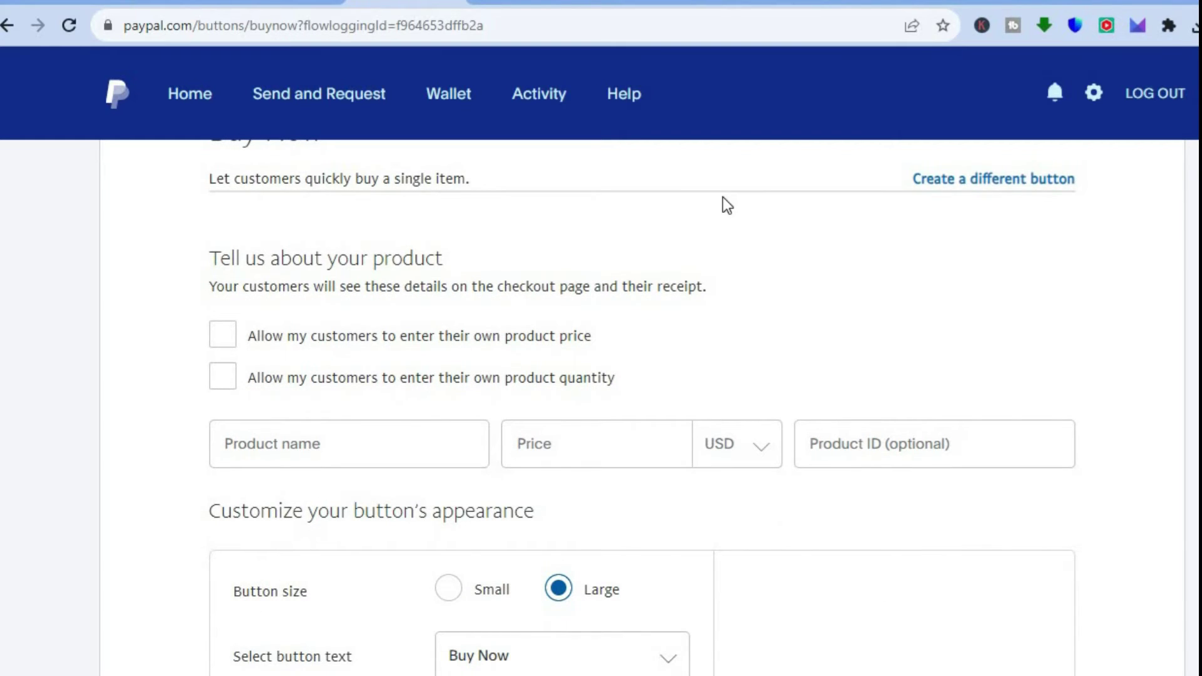
{"action": "left_click", "coordinate": [319, 437]}
{"action": "left_click", "coordinate": [341, 450]}
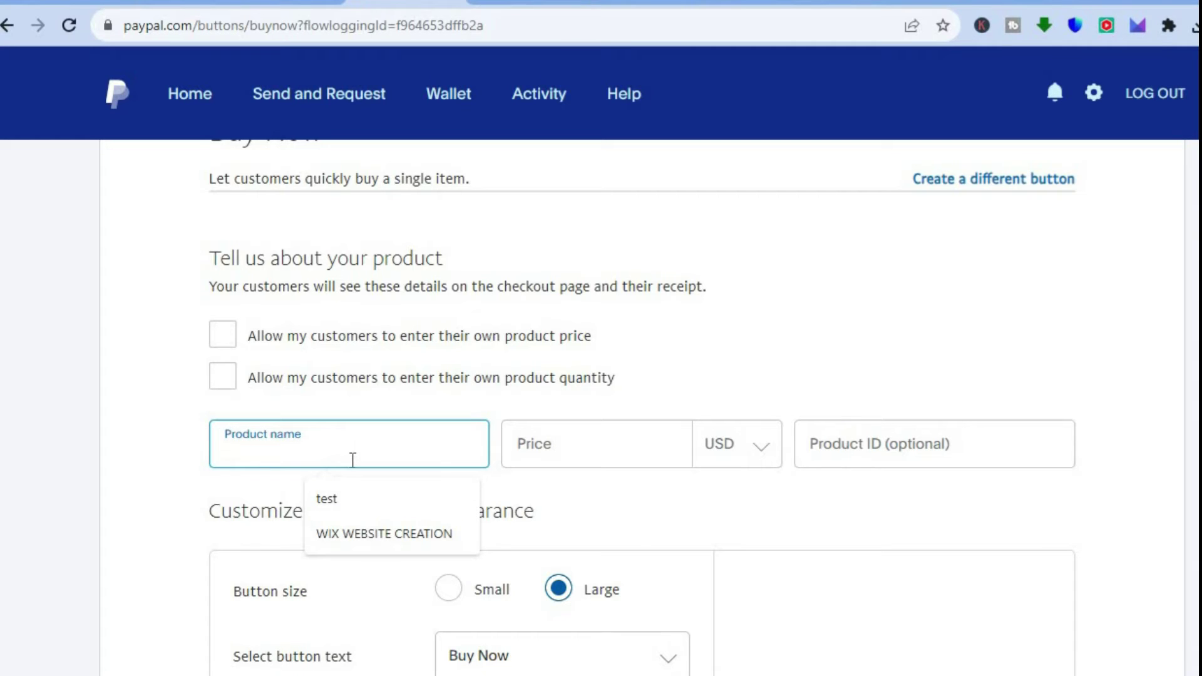
{"action": "left_click", "coordinate": [354, 490]}
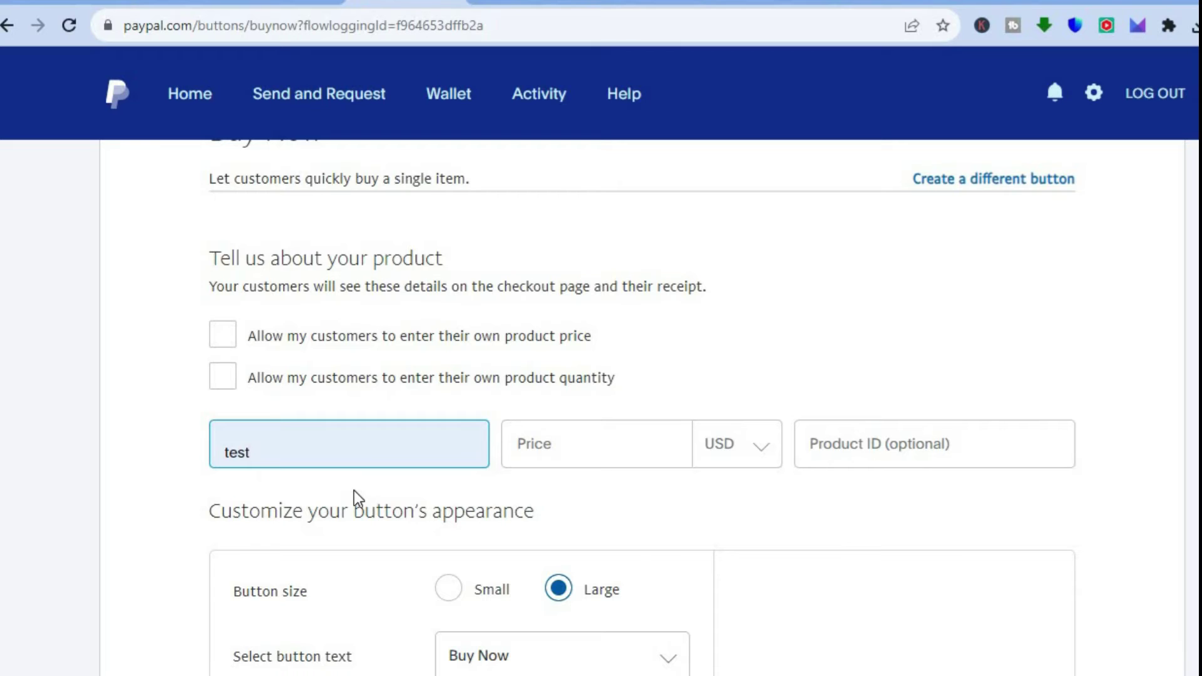
{"action": "left_click", "coordinate": [610, 453]}
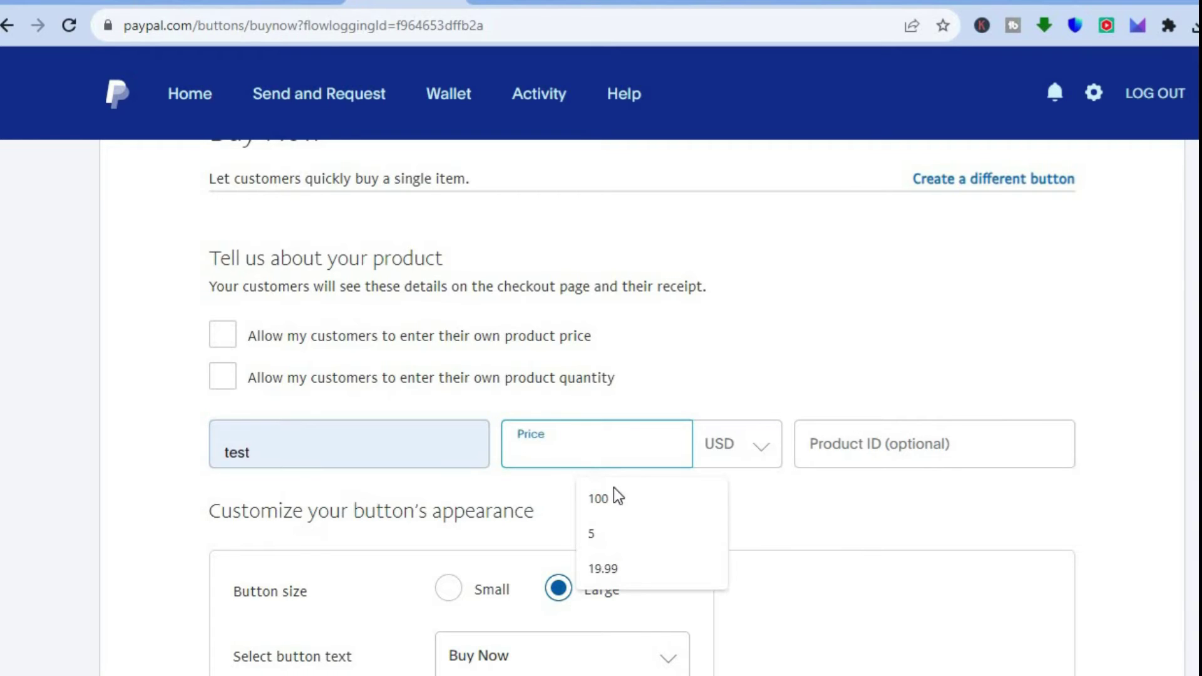
{"action": "left_click", "coordinate": [601, 560]}
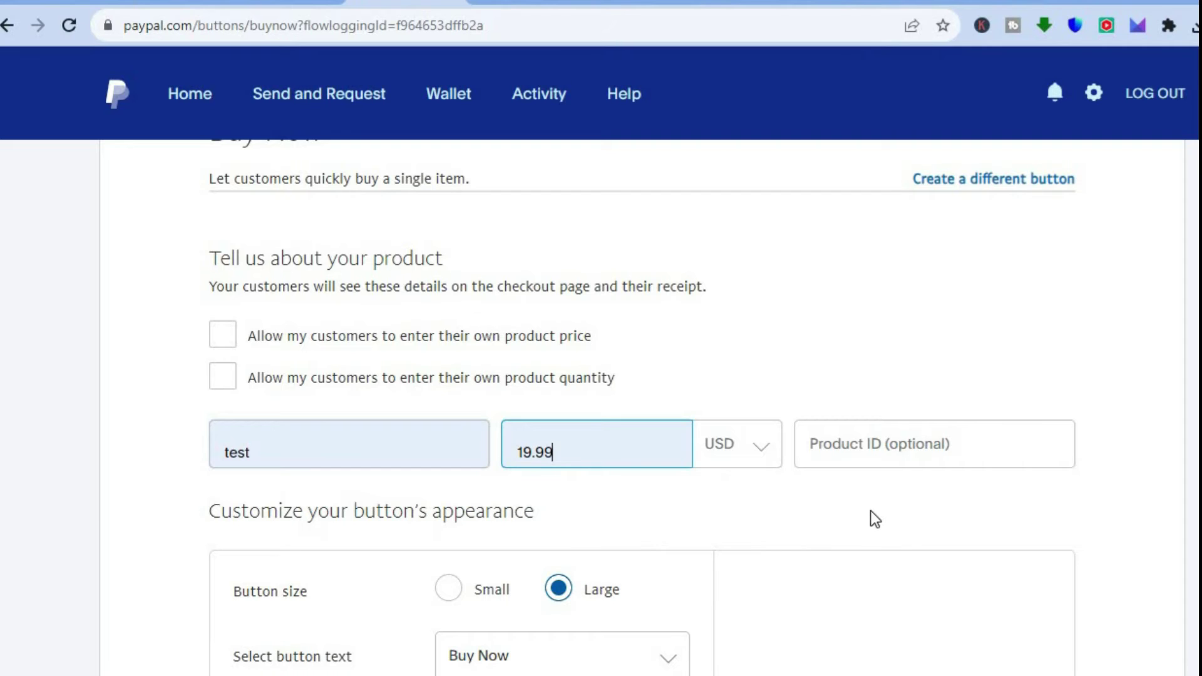
- Keep the button Large with Buy Now text after trying Small and Pay Now
{"action": "scroll", "coordinate": [642, 407], "scroll_direction": "down", "scroll_amount": 5}
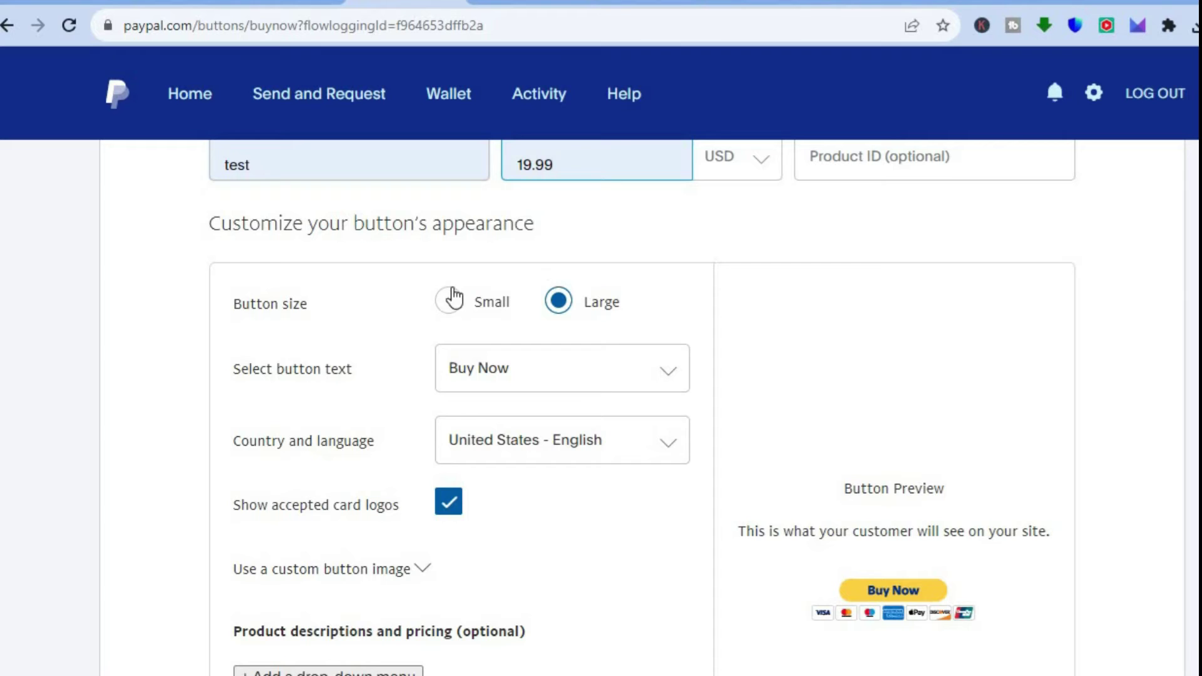
{"action": "left_click", "coordinate": [446, 303]}
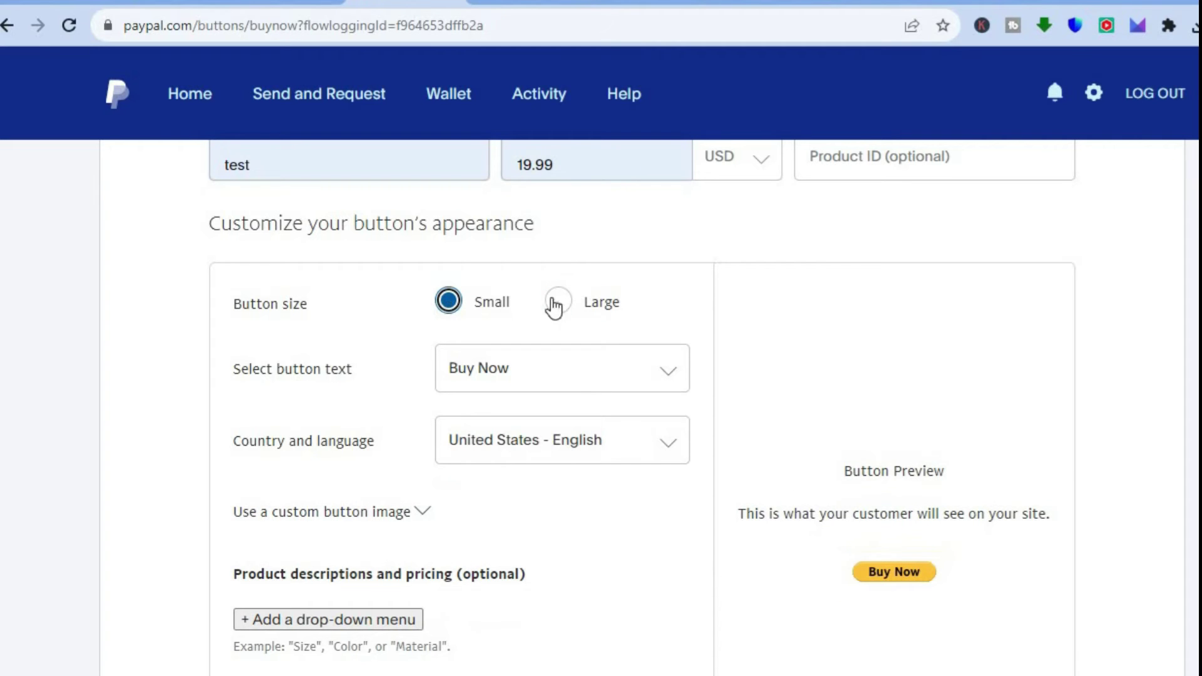
{"action": "left_click", "coordinate": [589, 308]}
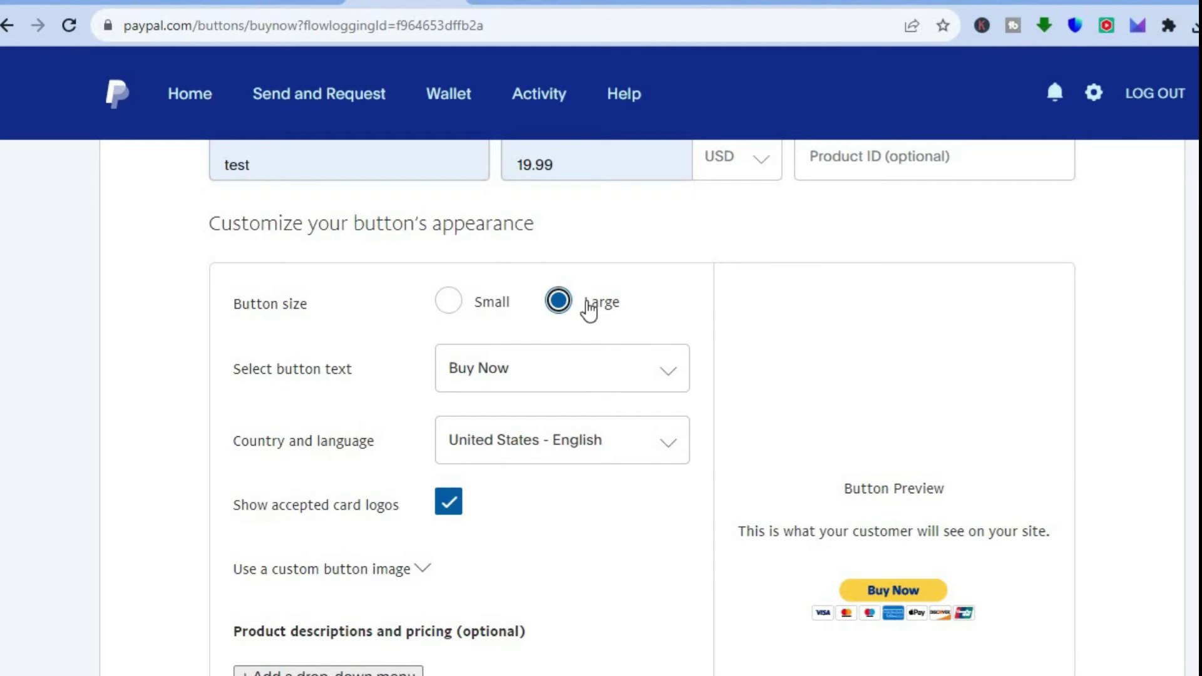
{"action": "left_click", "coordinate": [669, 371]}
{"action": "left_click", "coordinate": [669, 374]}
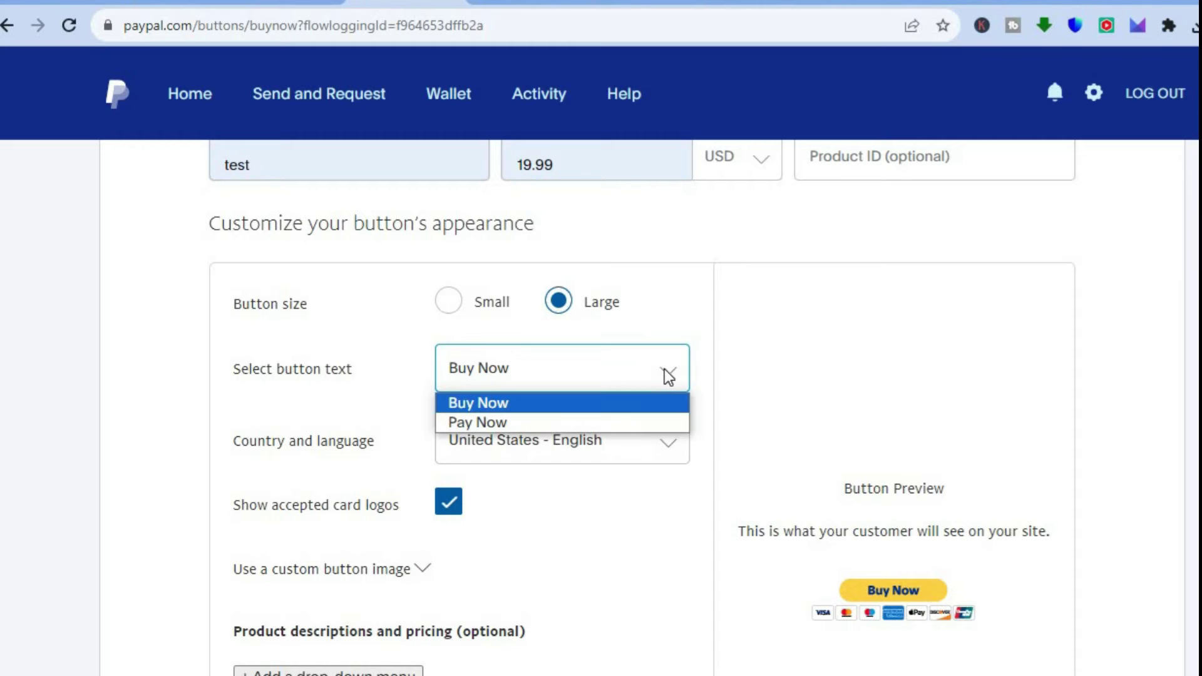
{"action": "left_click", "coordinate": [668, 376]}
{"action": "left_click", "coordinate": [668, 375]}
{"action": "left_click", "coordinate": [615, 423]}
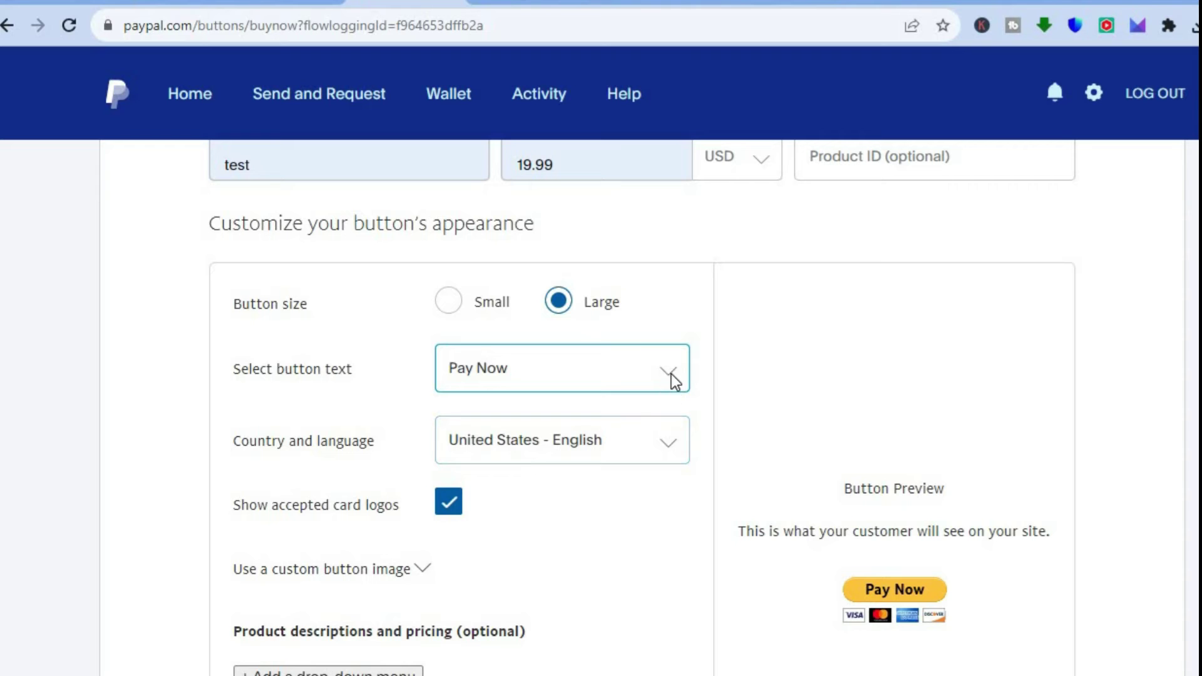
{"action": "left_click", "coordinate": [673, 379]}
{"action": "left_click", "coordinate": [634, 400]}
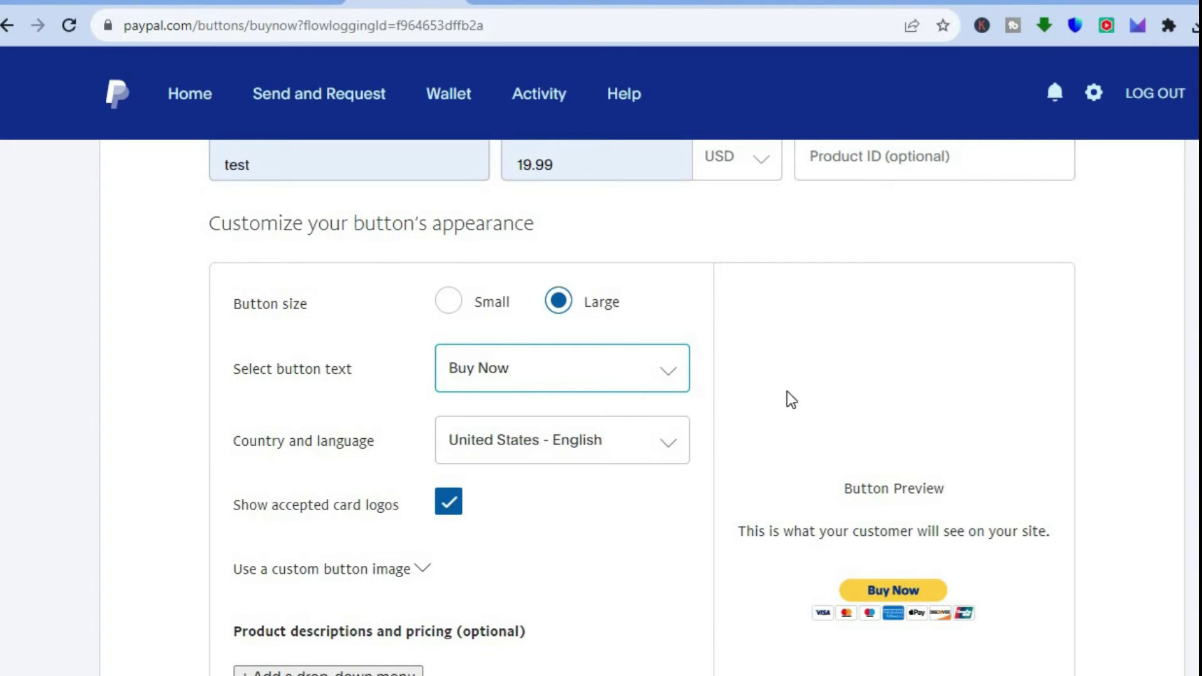
- Keep United States - English as the language and save the button
{"action": "scroll", "coordinate": [651, 300], "scroll_direction": "down", "scroll_amount": 3}
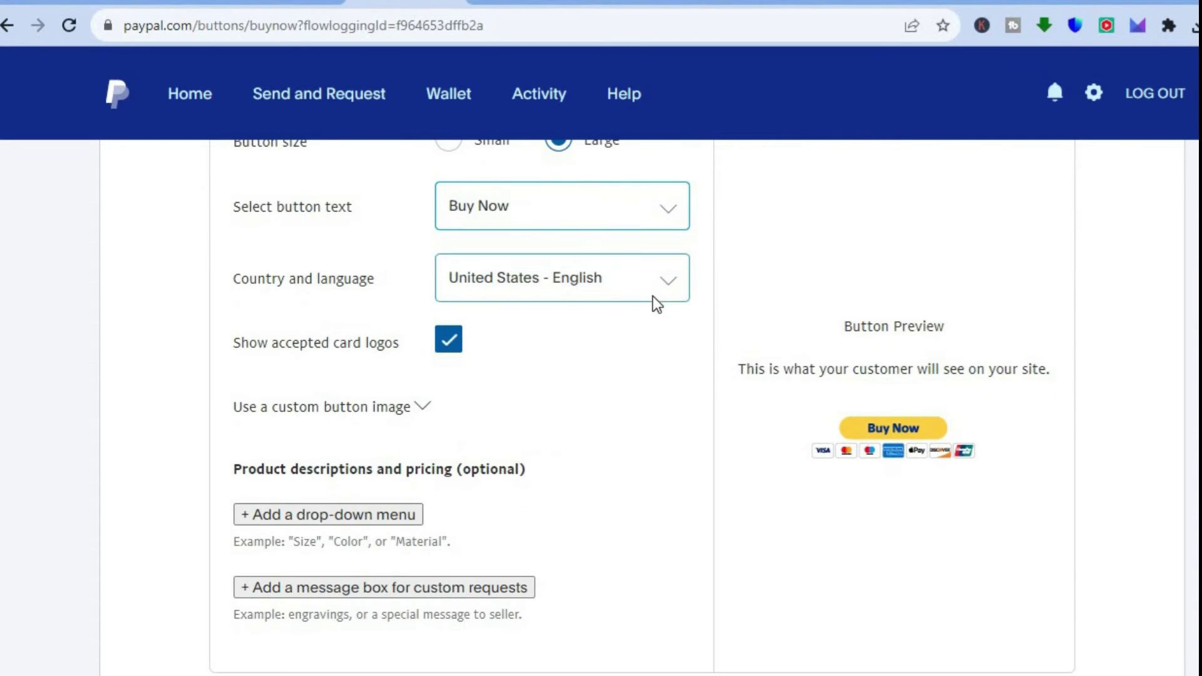
{"action": "left_click", "coordinate": [639, 288]}
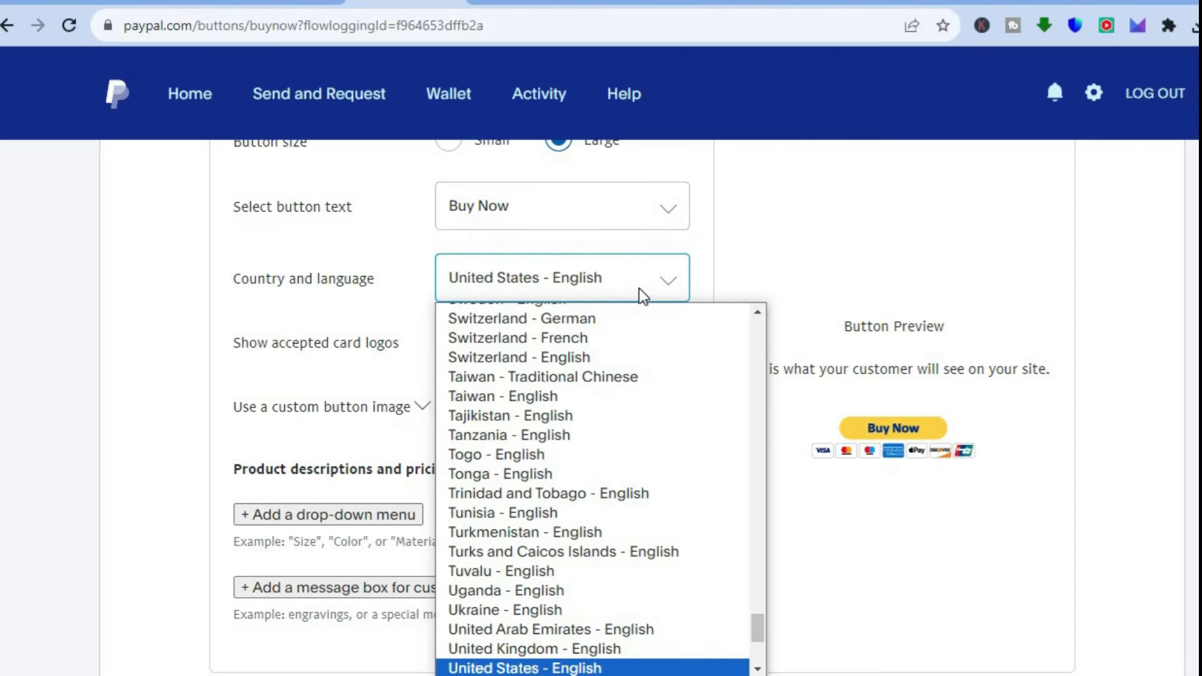
{"action": "left_click", "coordinate": [711, 268]}
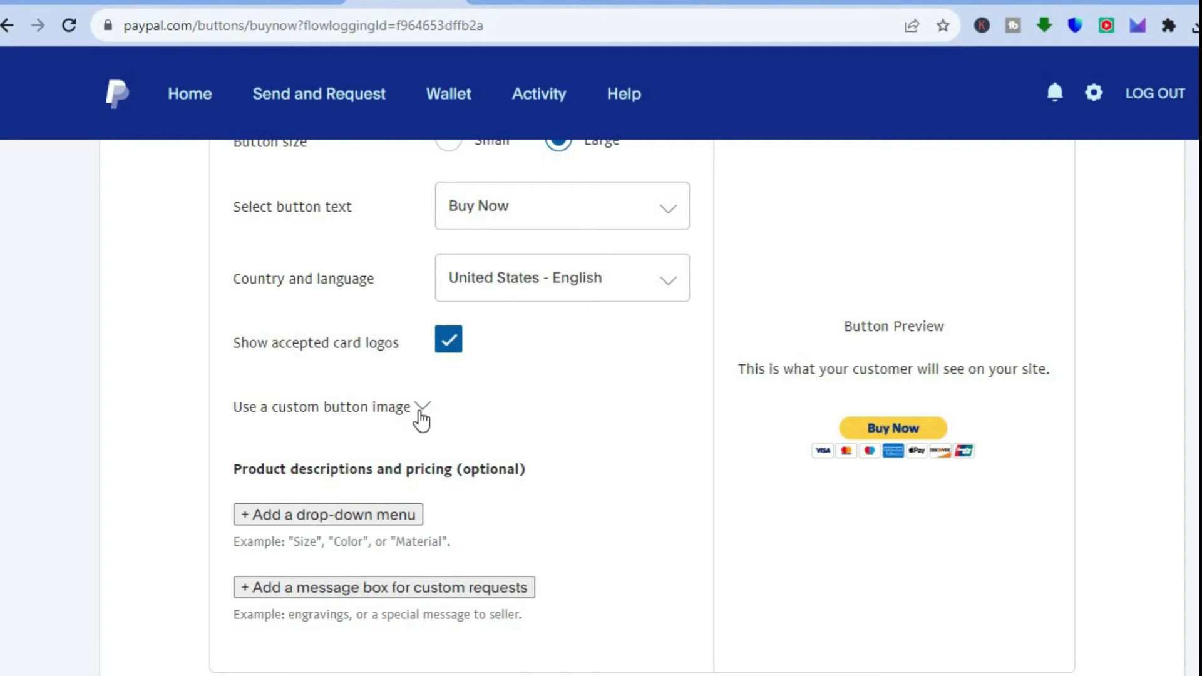
{"action": "scroll", "coordinate": [693, 323], "scroll_direction": "down", "scroll_amount": 3}
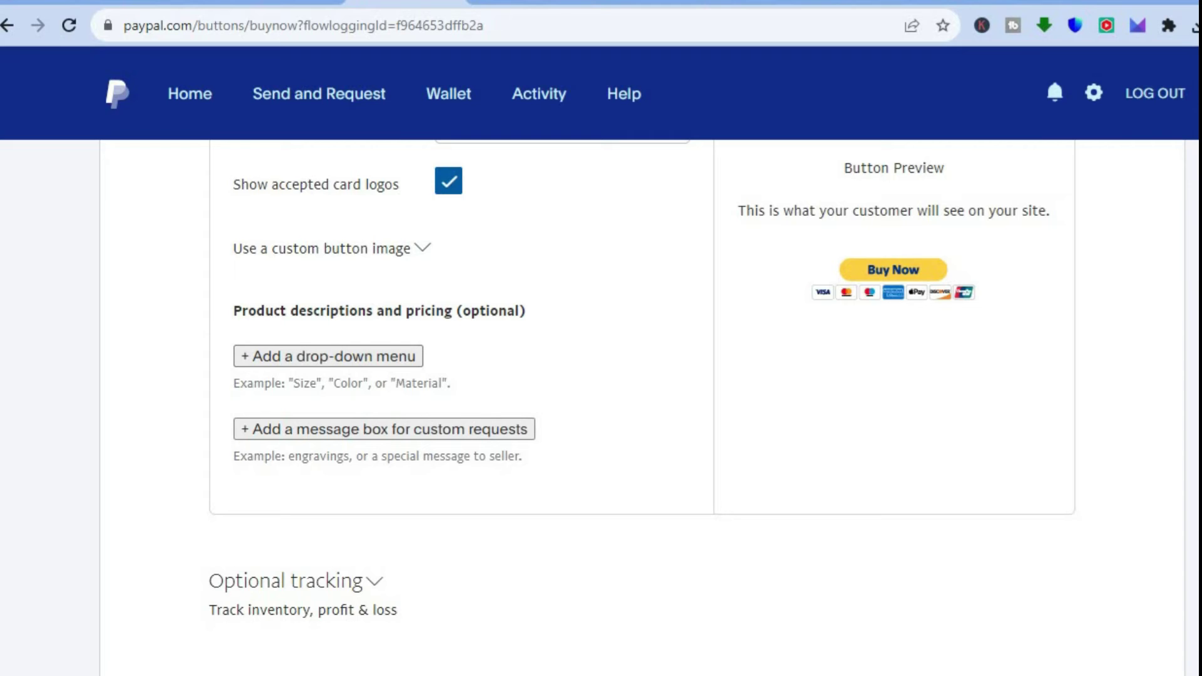
{"action": "scroll", "coordinate": [601, 376], "scroll_direction": "down", "scroll_amount": 5}
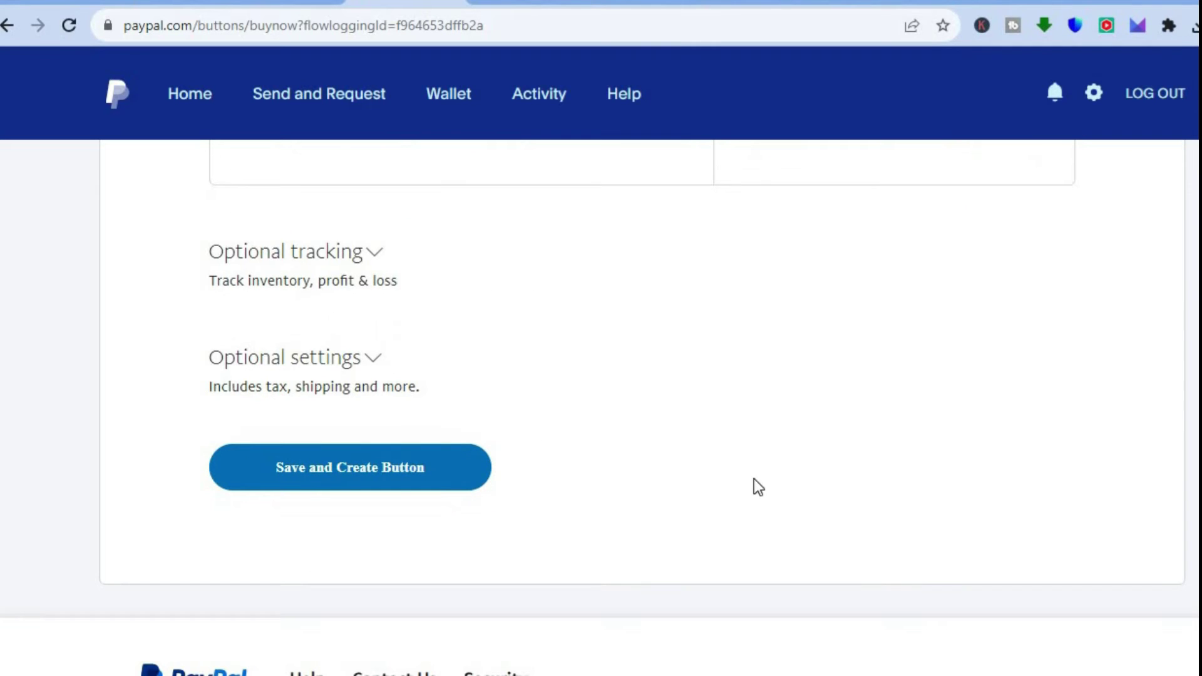
{"action": "left_click", "coordinate": [402, 468]}
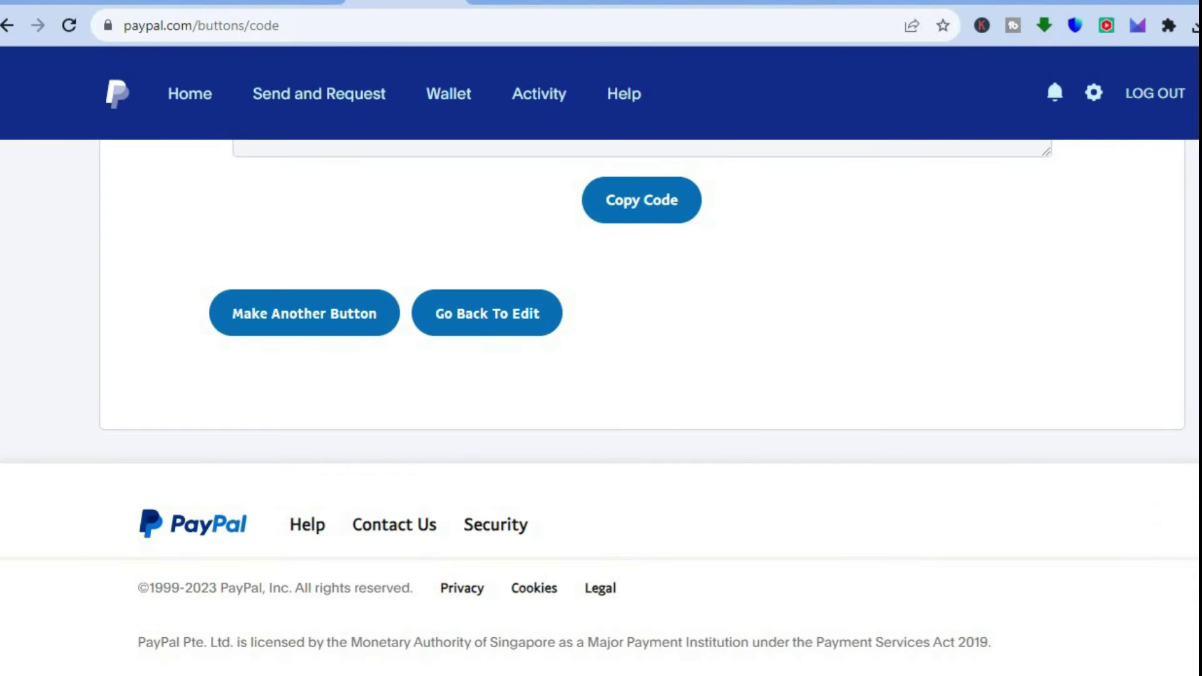
- Copy the generated Buy Now button HTML and return to the Google Sites editor
{"action": "scroll", "coordinate": [641, 401], "scroll_direction": "up", "scroll_amount": 6}
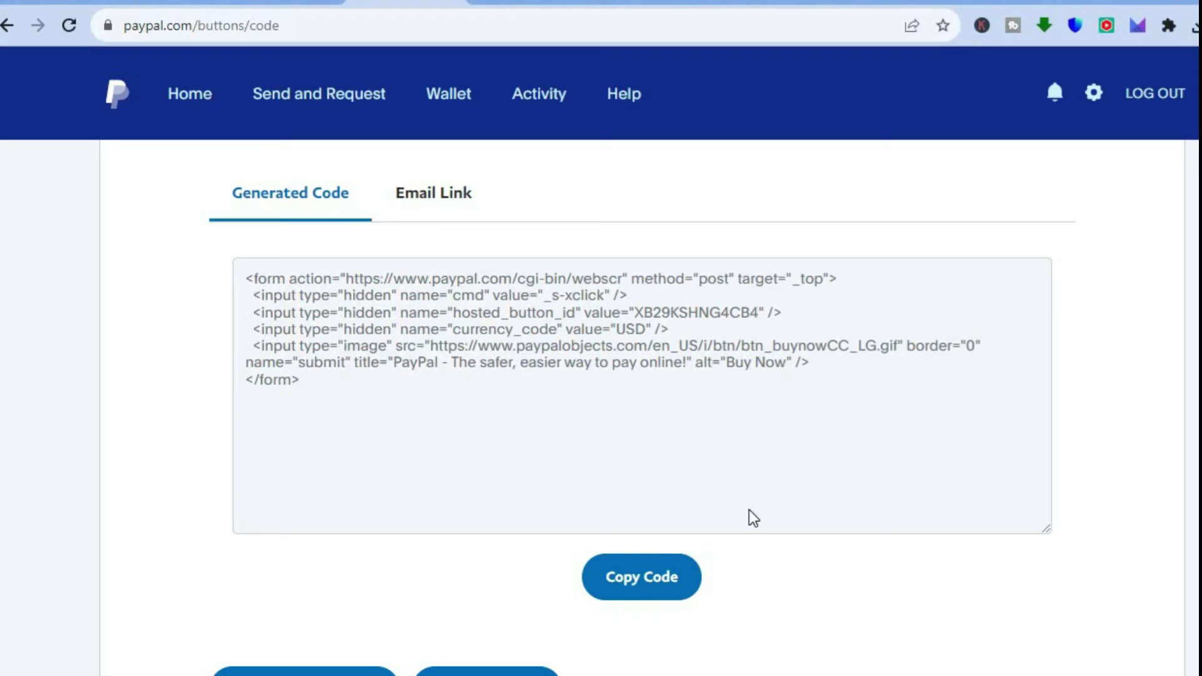
{"action": "left_click", "coordinate": [633, 582]}
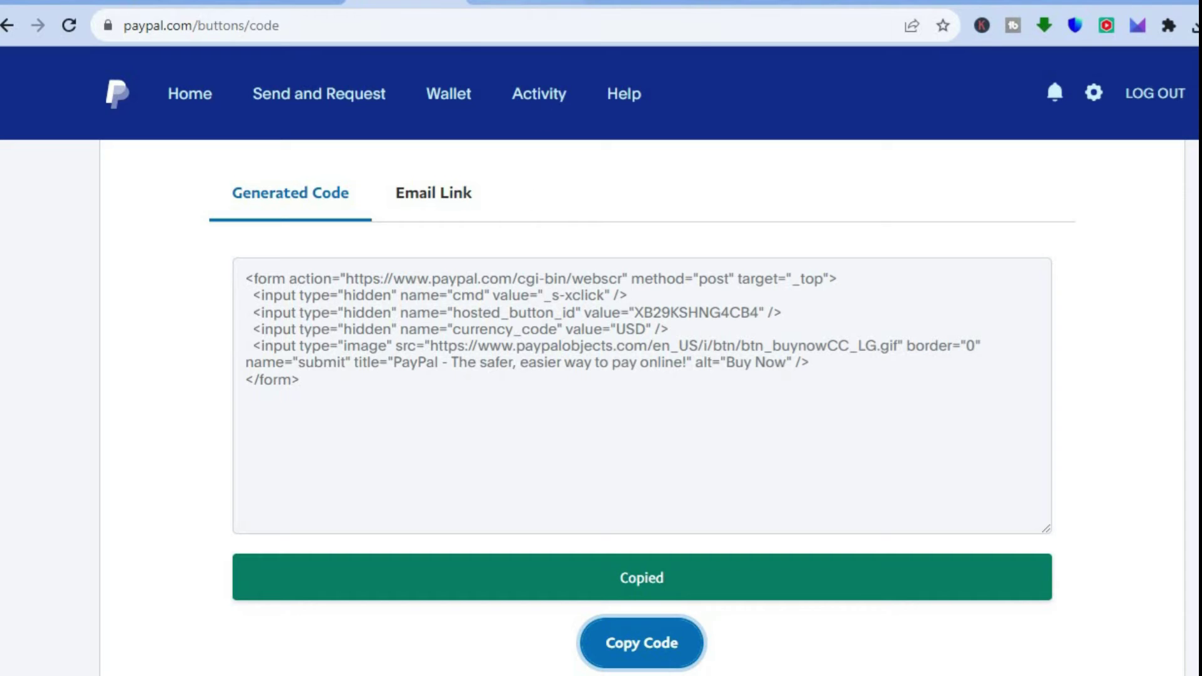
{"action": "left_click", "coordinate": [576, 5]}
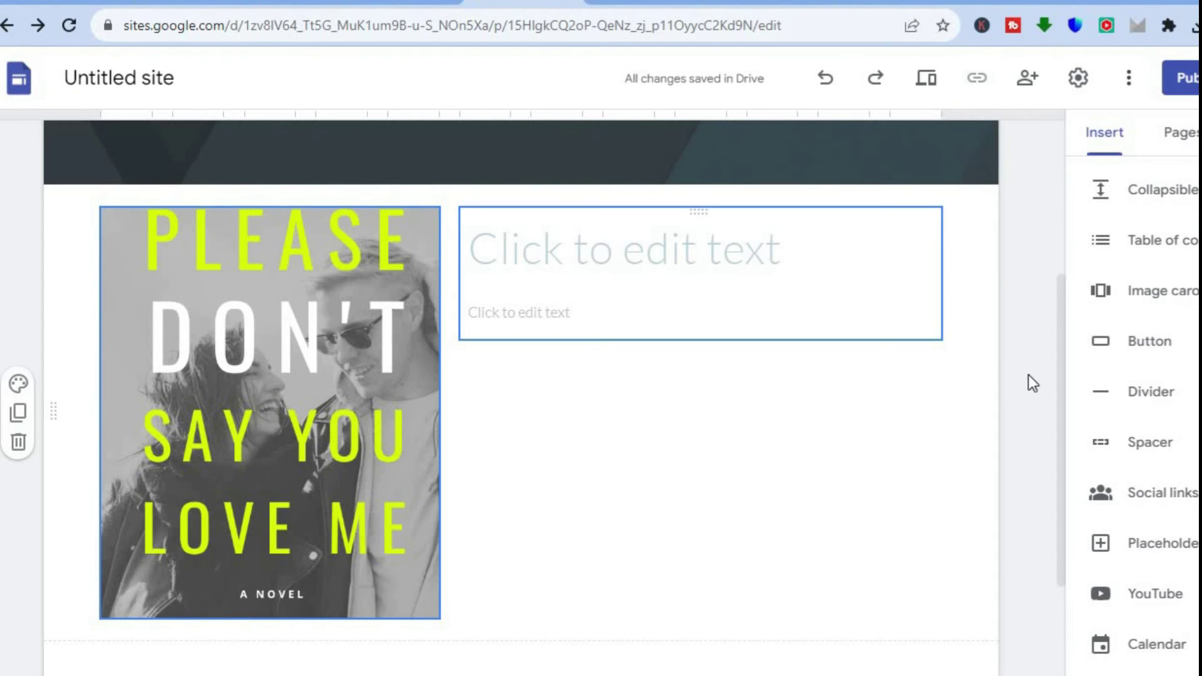
- Paste the PayPal Buy Now HTML into a new Embed code box and continue to preview
{"action": "scroll", "coordinate": [1066, 466], "scroll_direction": "down", "scroll_amount": 1}
{"action": "scroll", "coordinate": [1064, 465], "scroll_direction": "down", "scroll_amount": 2}
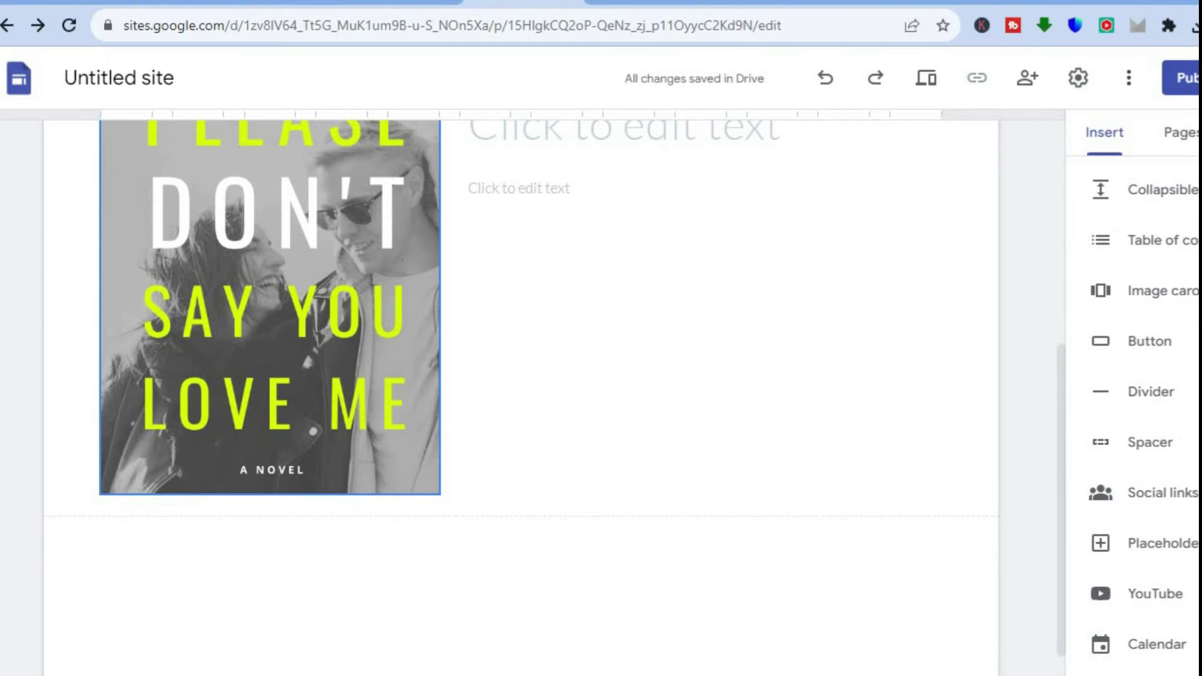
{"action": "scroll", "coordinate": [1133, 413], "scroll_direction": "up", "scroll_amount": 8}
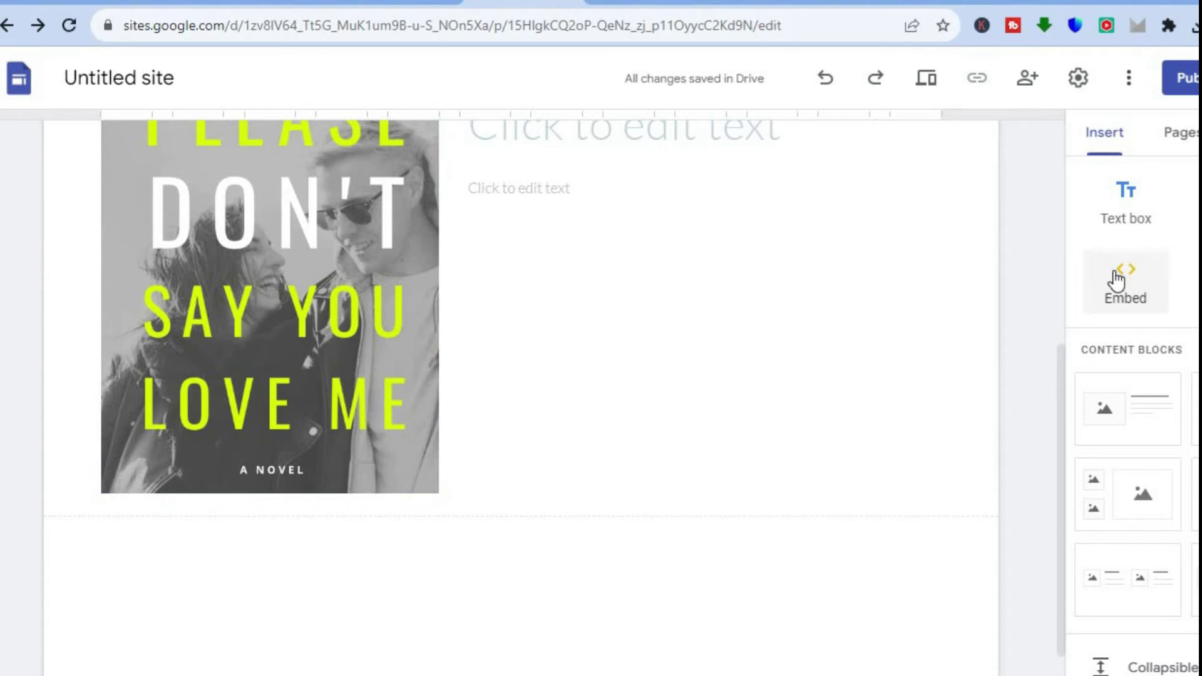
{"action": "left_click", "coordinate": [1115, 274]}
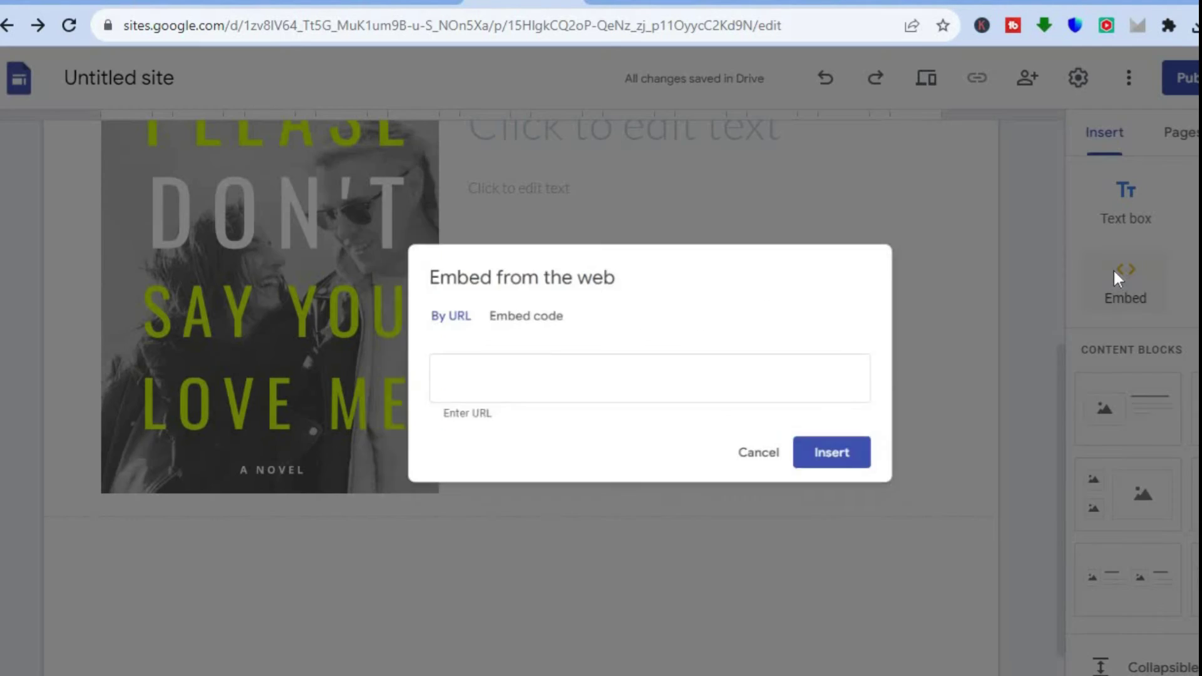
{"action": "left_click", "coordinate": [499, 309]}
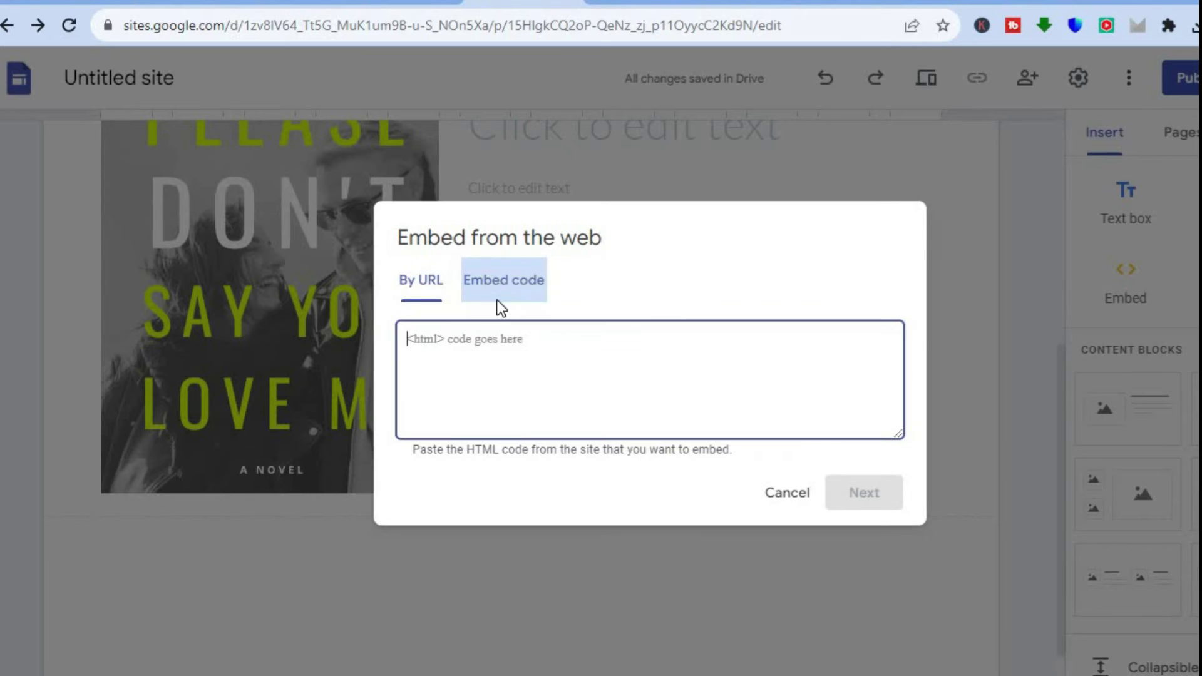
{"action": "right_click", "coordinate": [456, 340]}
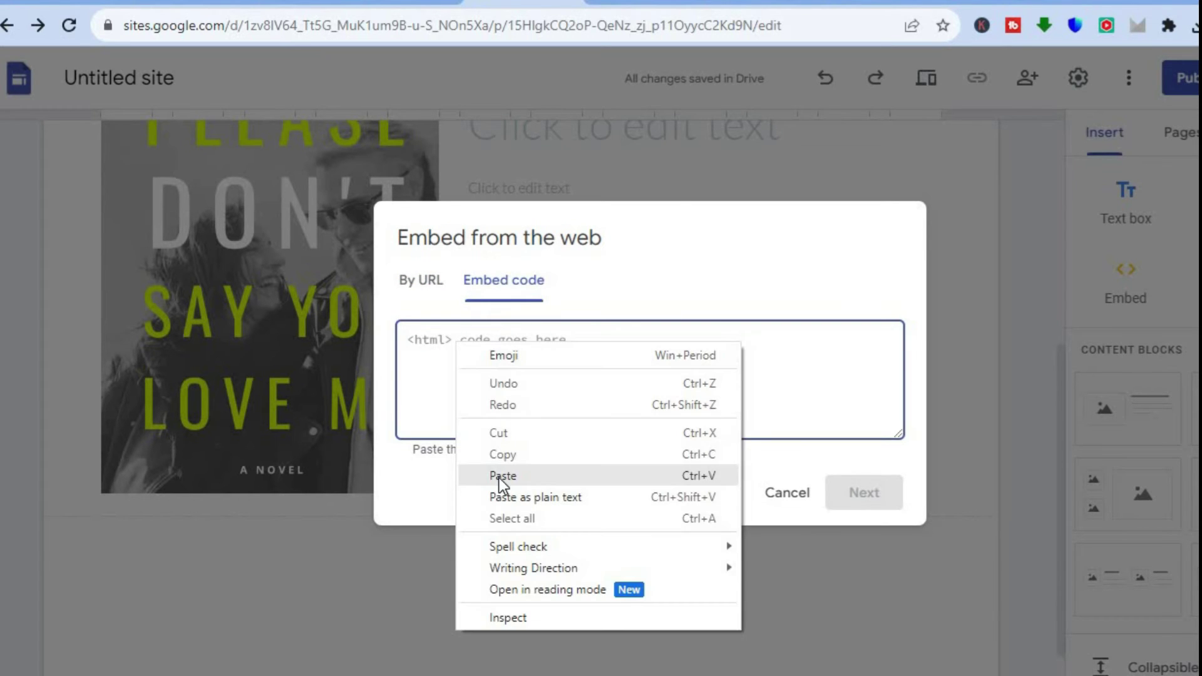
{"action": "left_click", "coordinate": [498, 479]}
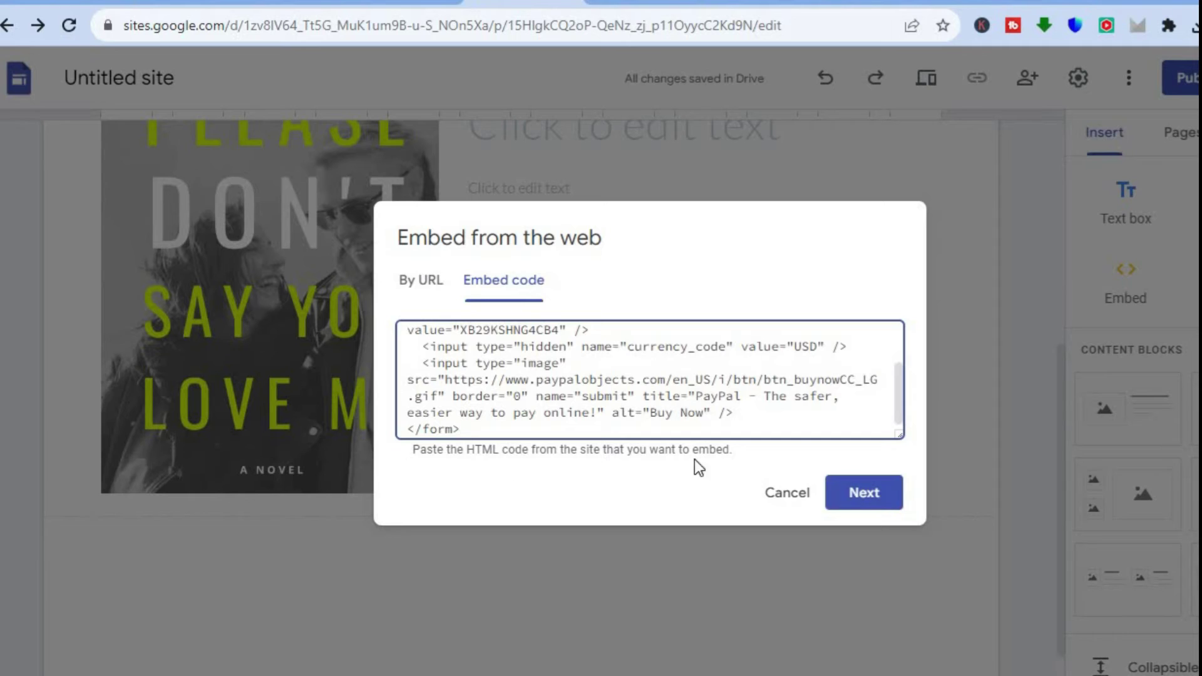
{"action": "left_click", "coordinate": [867, 501]}
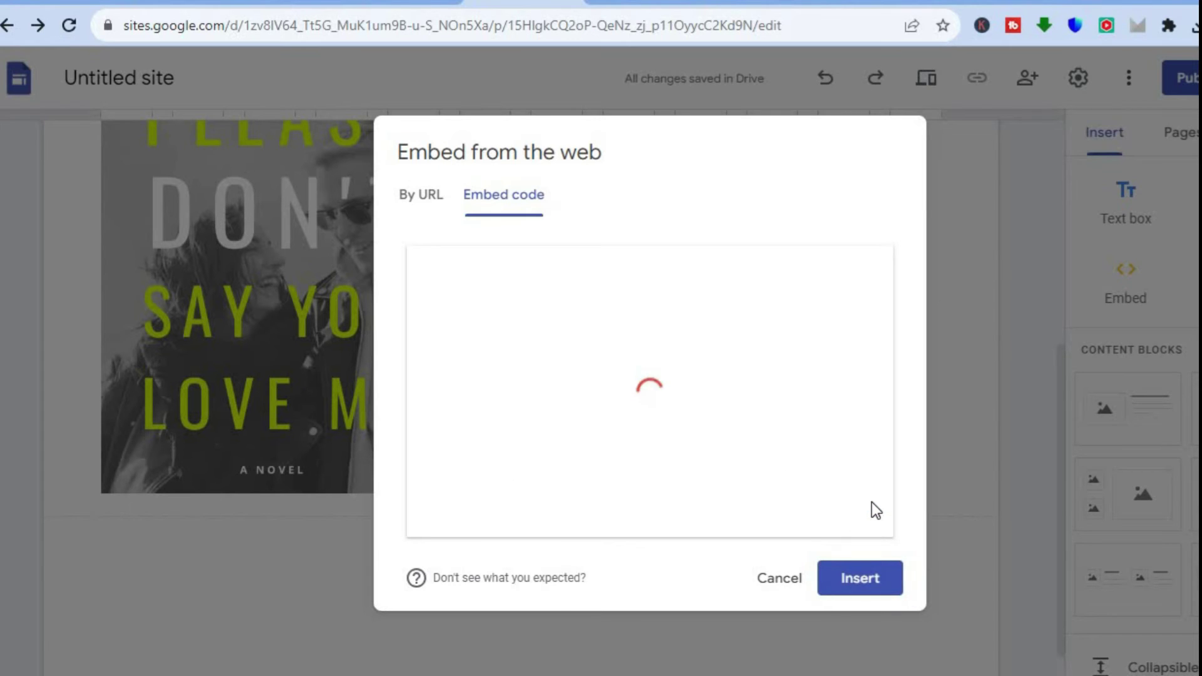
- Insert the PayPal Buy Now embed below the cover and shrink its box to fit the button
{"action": "left_click", "coordinate": [858, 580]}
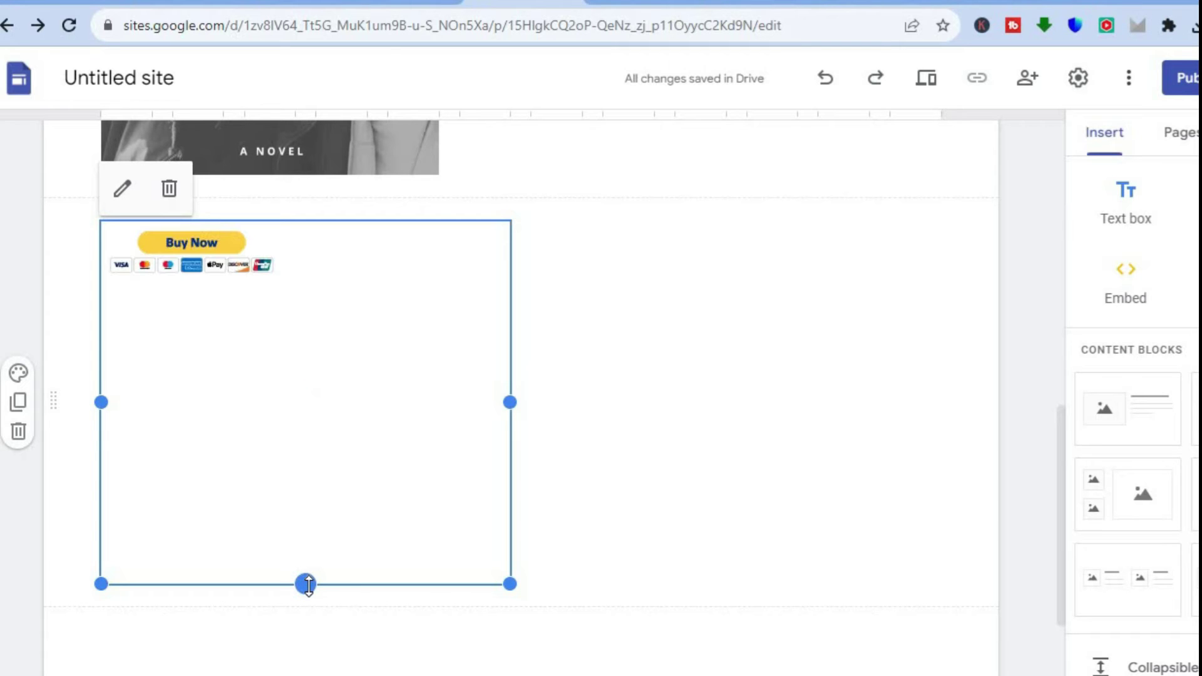
{"action": "left_click_drag", "start_coordinate": [307, 584], "coordinate": [309, 378]}
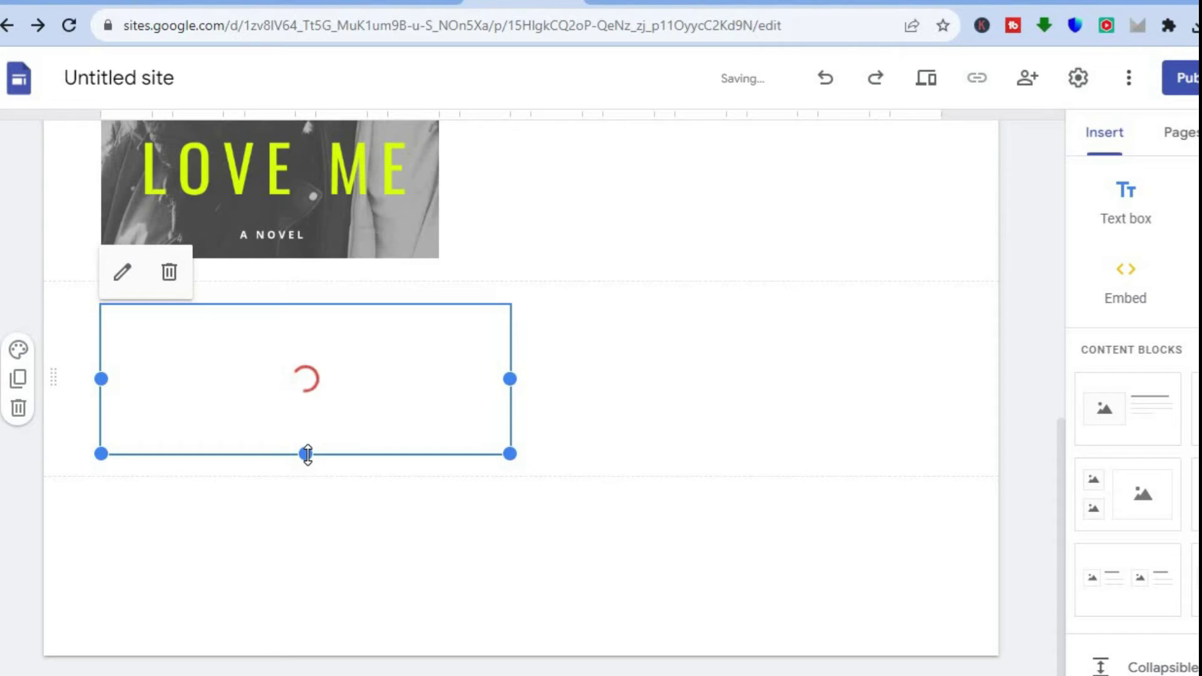
{"action": "left_click_drag", "start_coordinate": [305, 454], "coordinate": [309, 418]}
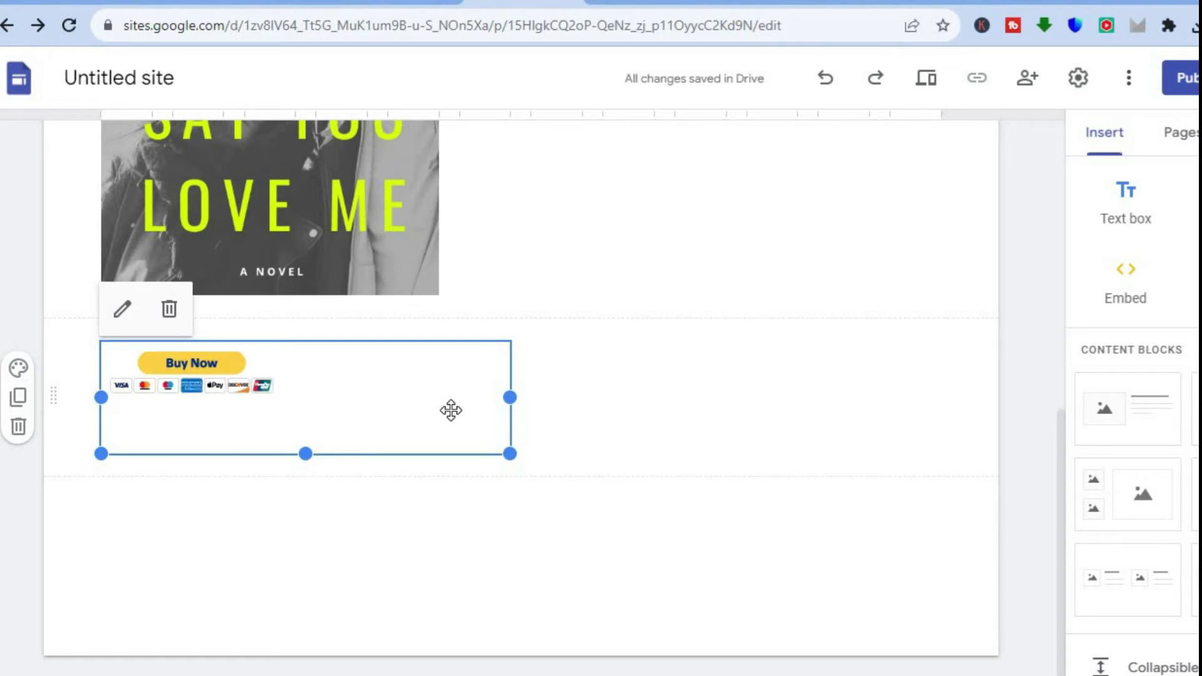
{"action": "left_click_drag", "start_coordinate": [511, 398], "coordinate": [336, 375]}
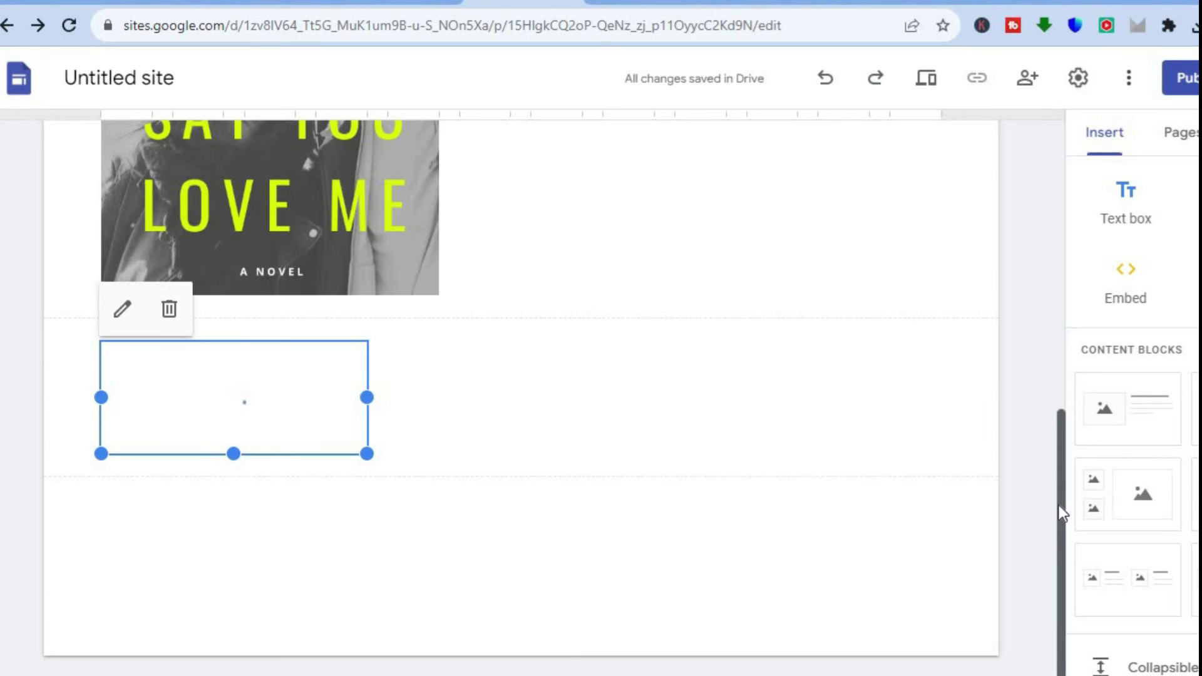
{"action": "scroll", "coordinate": [1058, 513], "scroll_direction": "up", "scroll_amount": 1}
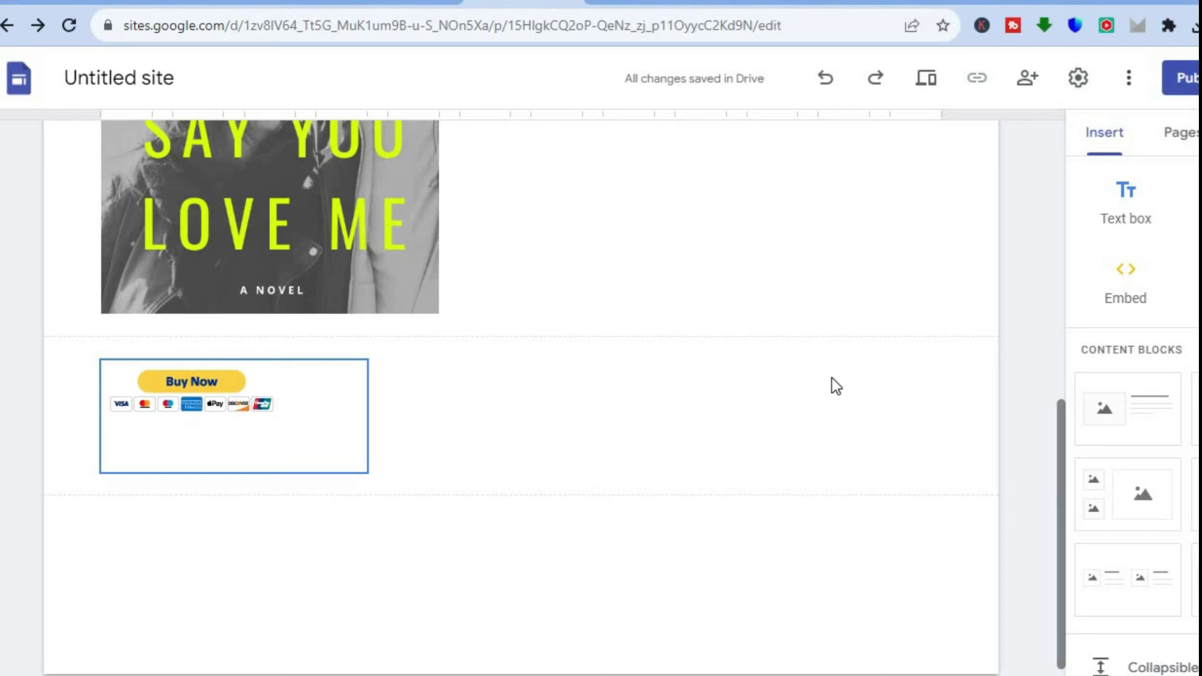
{"action": "left_click", "coordinate": [639, 2]}
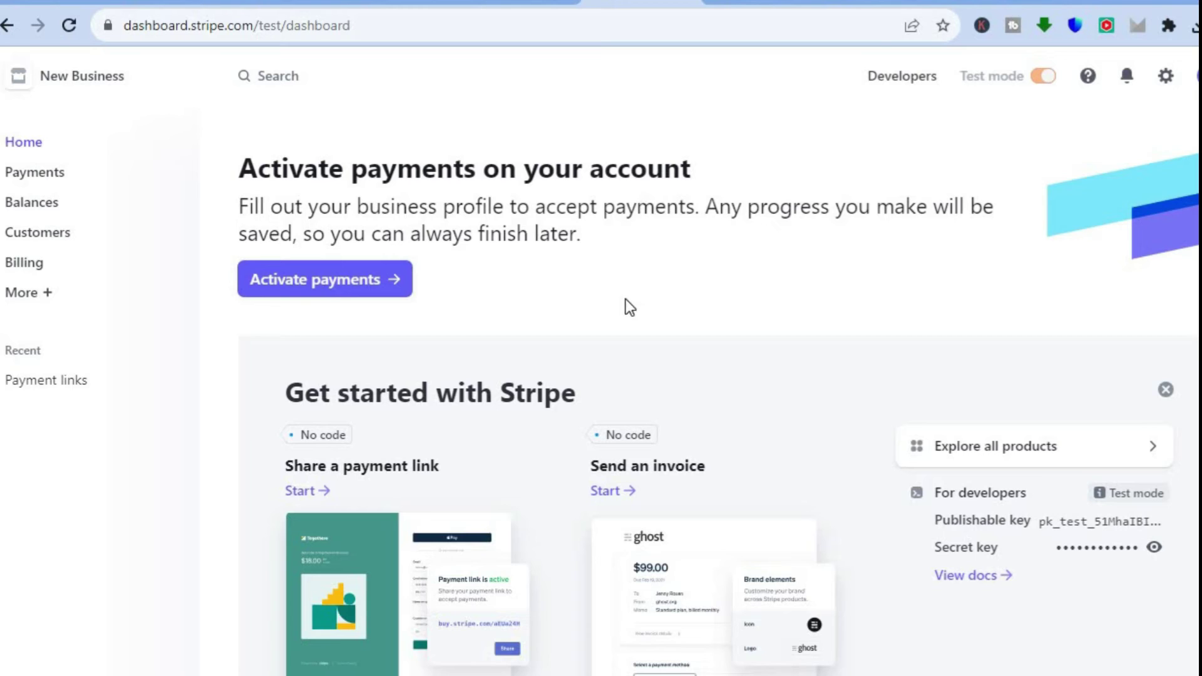
- Start a new Stripe payment link for products or subscriptions and begin adding a new product
{"action": "left_click", "coordinate": [330, 483]}
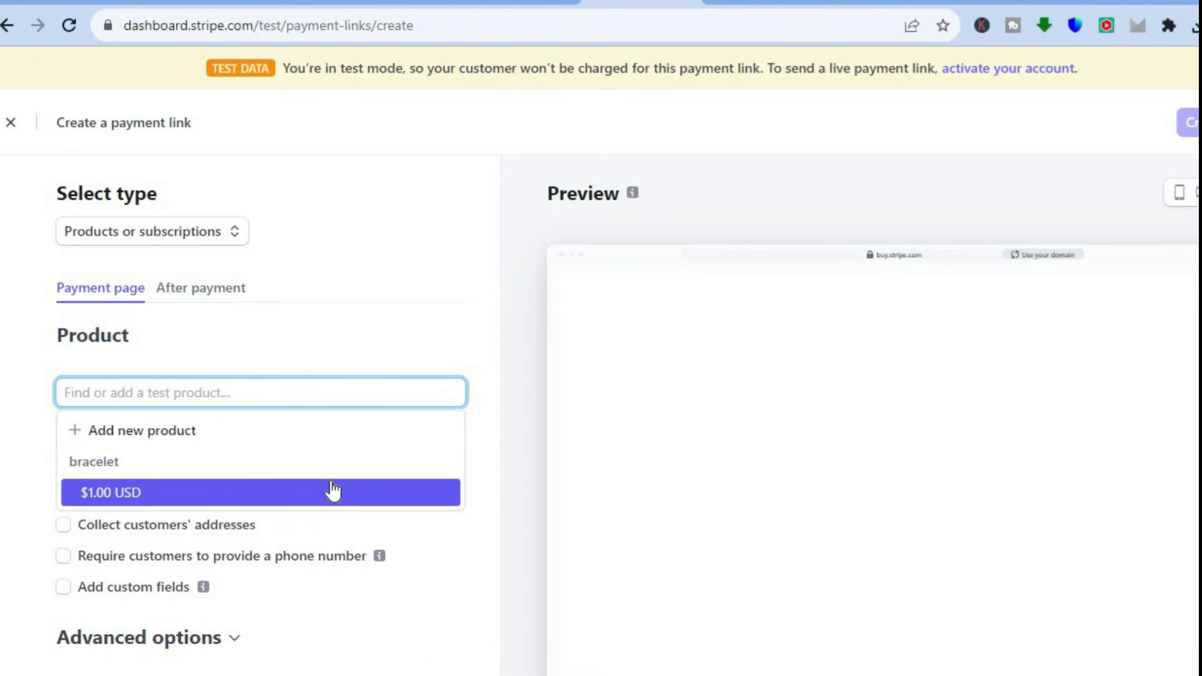
{"action": "left_click", "coordinate": [209, 240]}
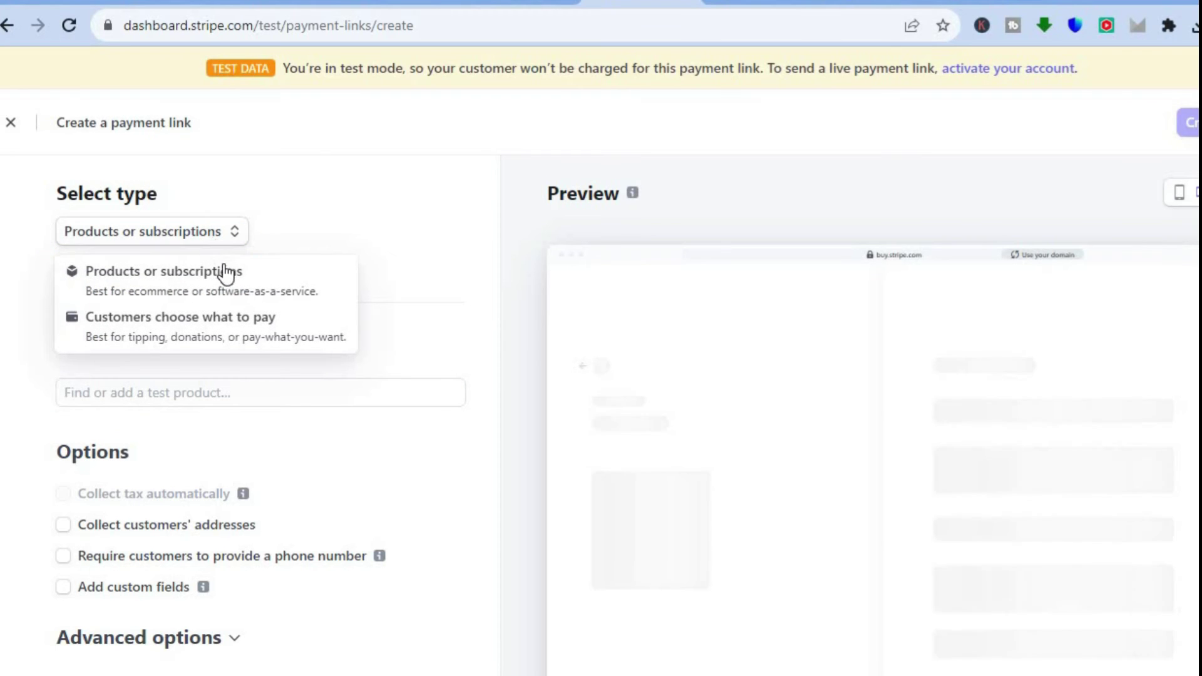
{"action": "left_click", "coordinate": [191, 284]}
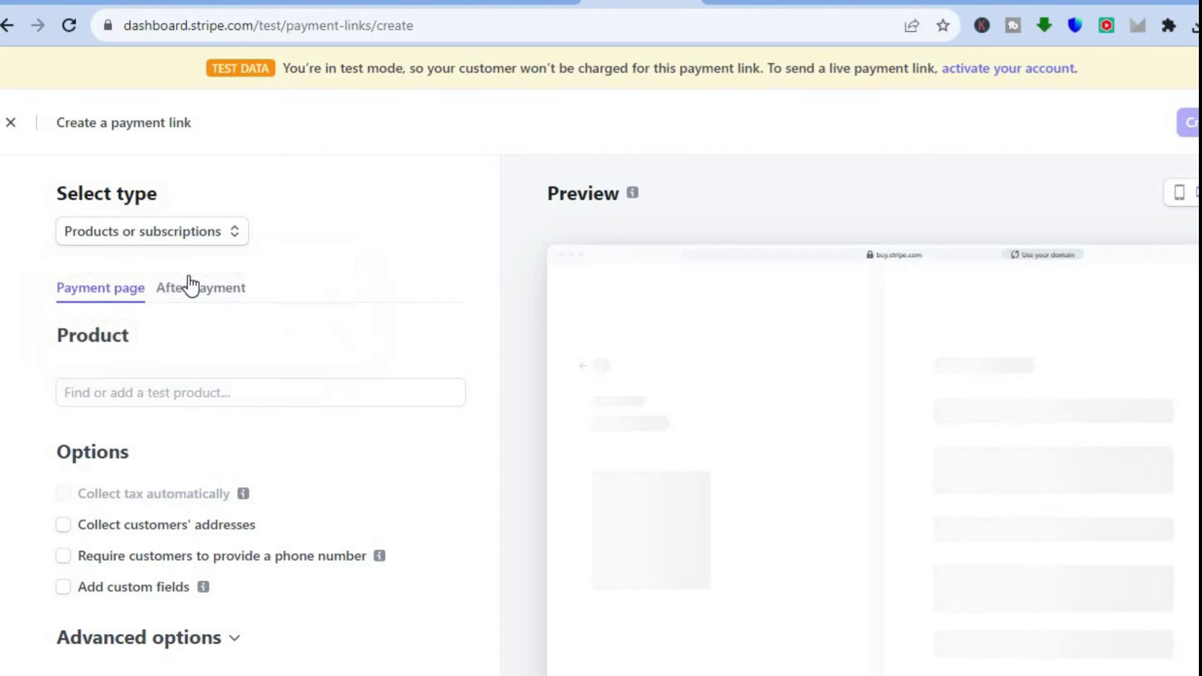
{"action": "left_click", "coordinate": [168, 393]}
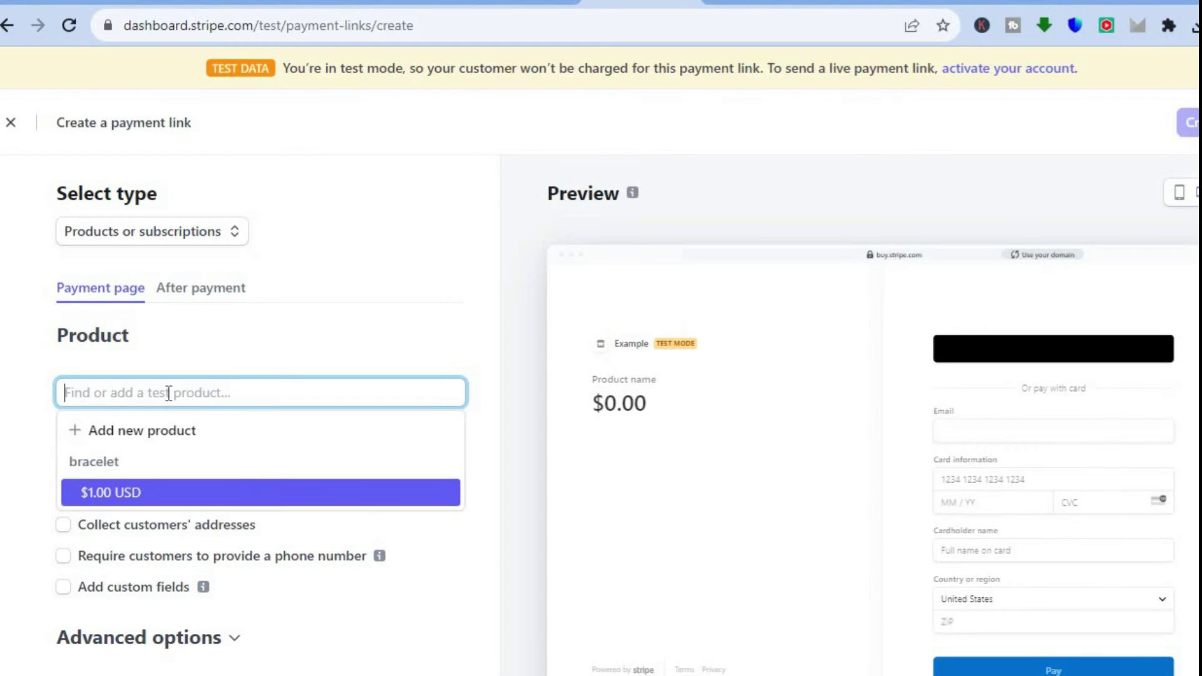
{"action": "left_click", "coordinate": [137, 430]}
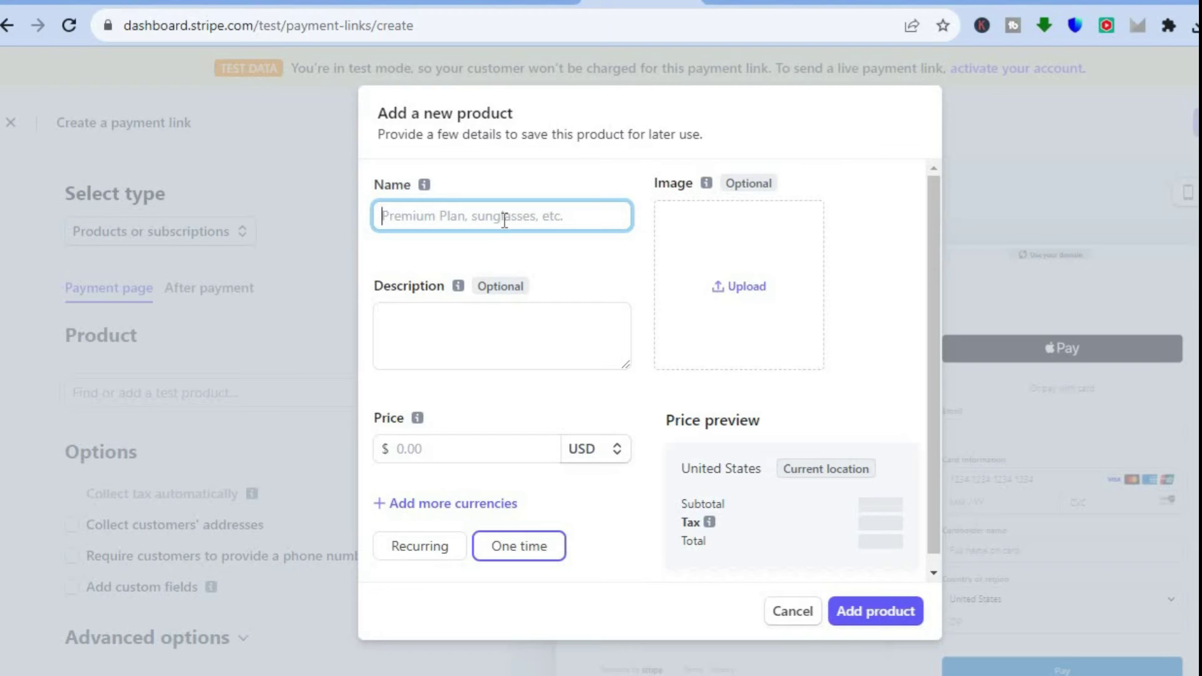
- Name the product 'simple answers ebook' and price it at 19.99
{"action": "type", "text": "simp"}
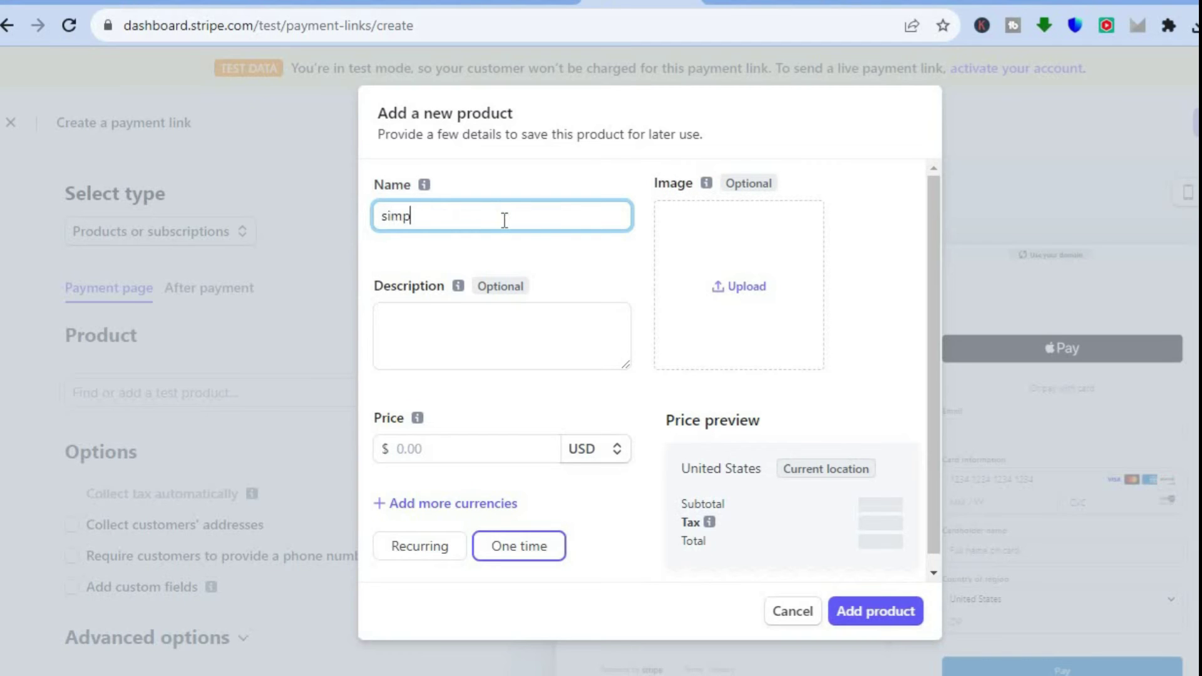
{"action": "type", "text": "le answers ebook"}
{"action": "left_click", "coordinate": [443, 310]}
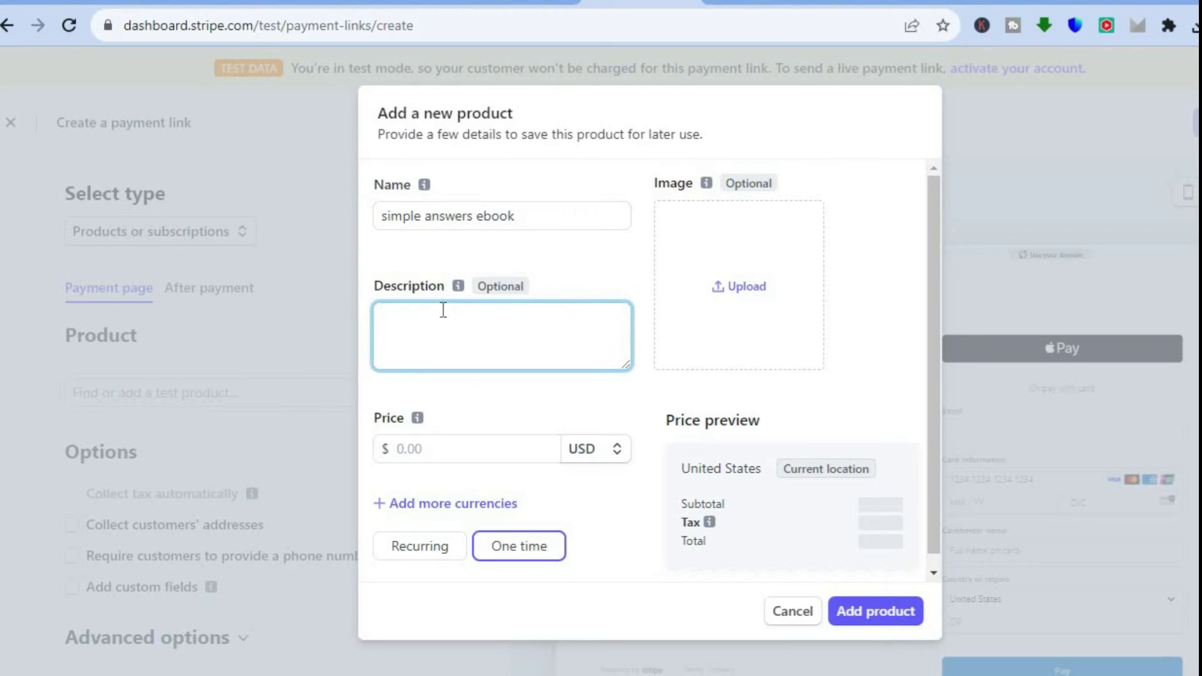
{"action": "left_click", "coordinate": [444, 452]}
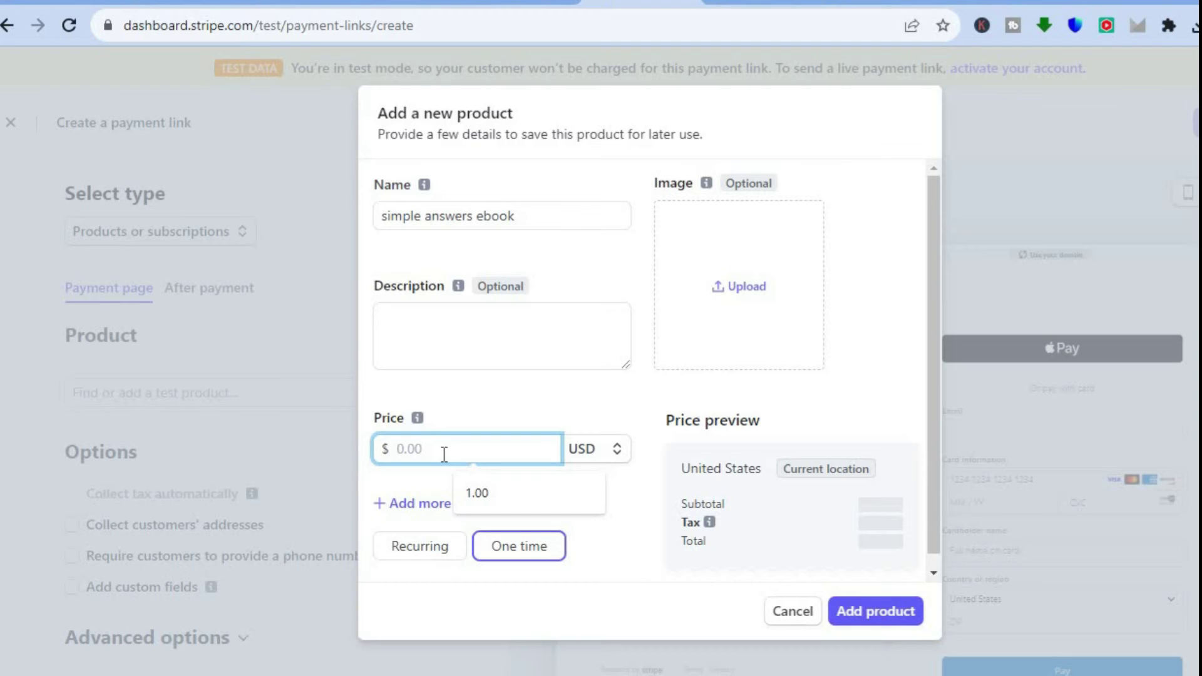
{"action": "type", "text": "19.99"}
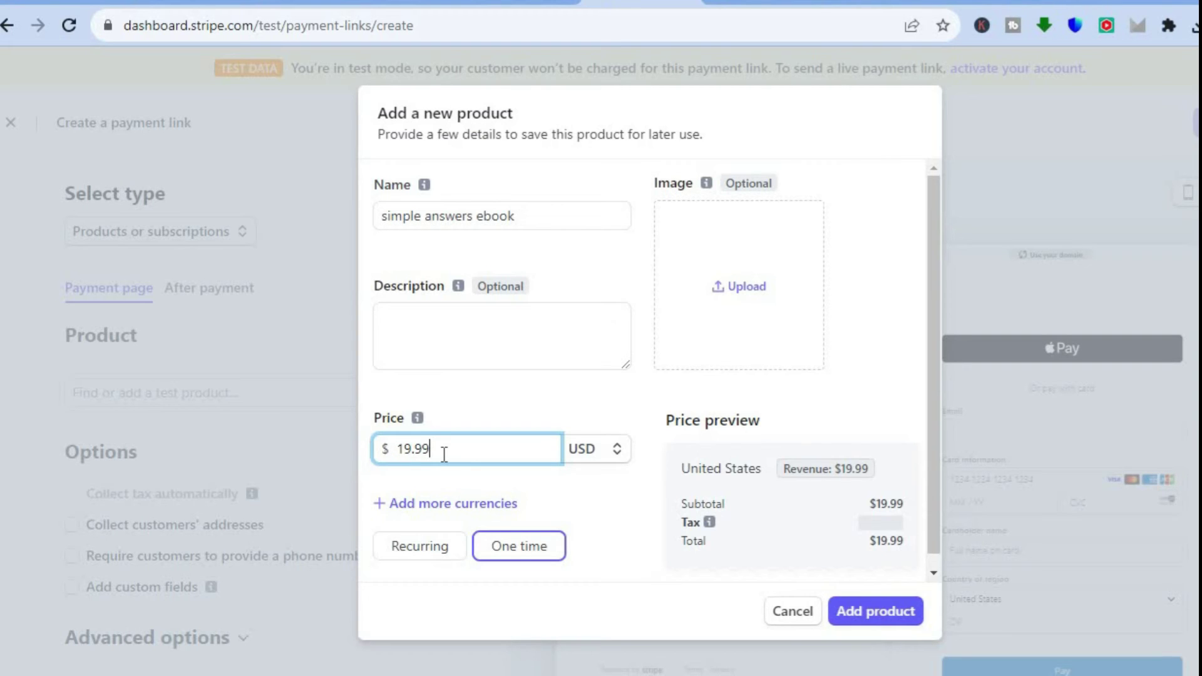
- Upload the Typographic Neon eBook Template cover image and add the product
{"action": "left_click", "coordinate": [738, 287]}
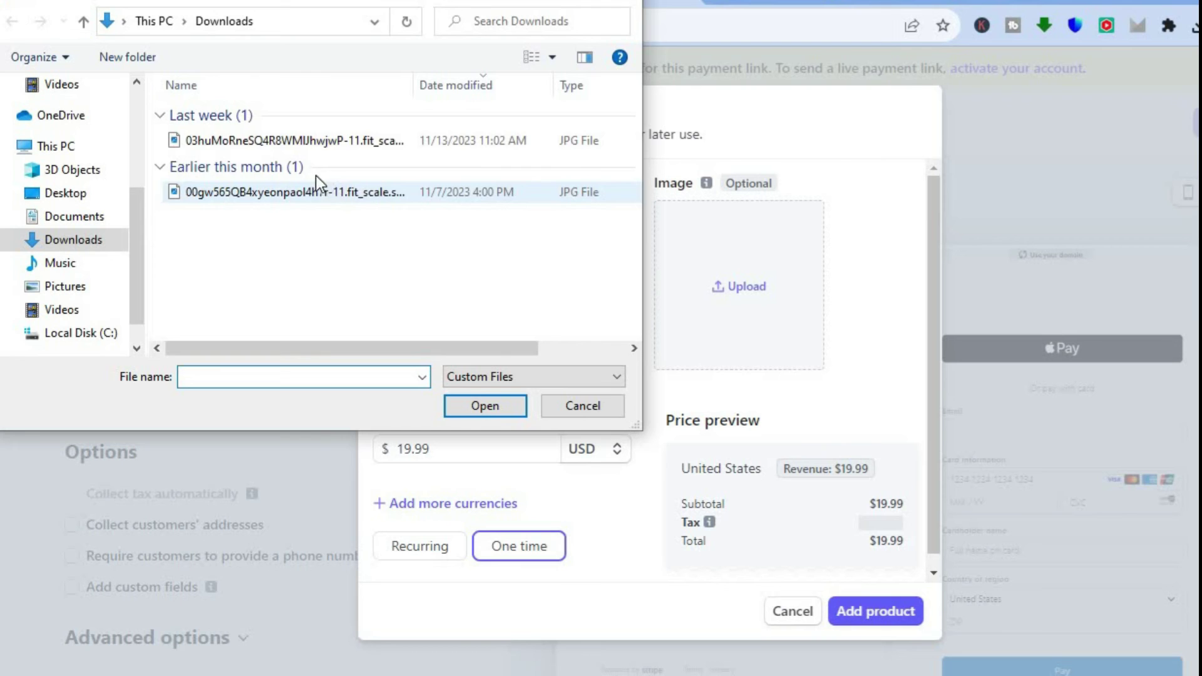
{"action": "left_click", "coordinate": [331, 142]}
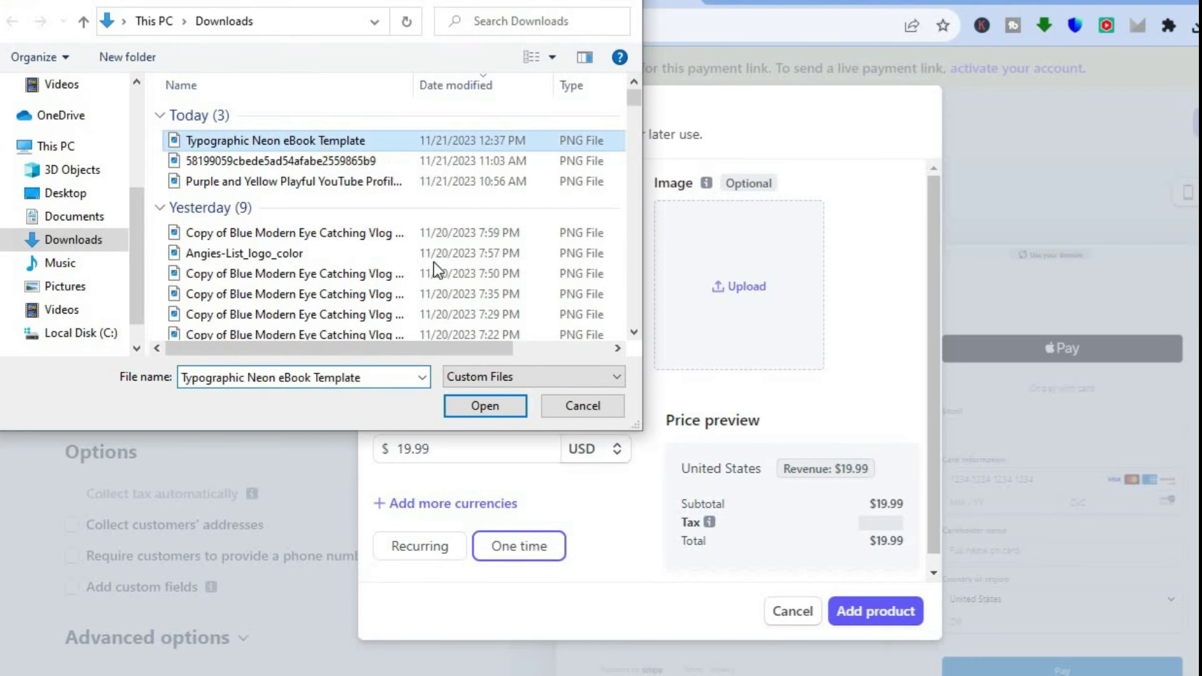
{"action": "left_click", "coordinate": [461, 408]}
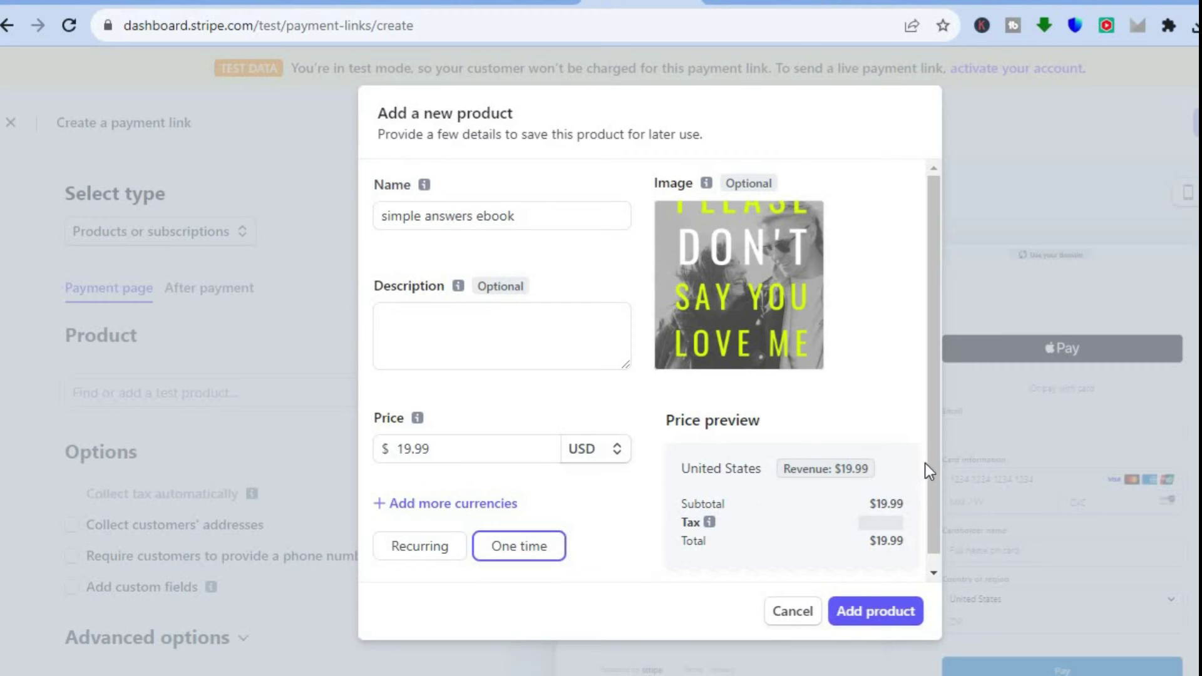
{"action": "left_click_drag", "start_coordinate": [933, 445], "coordinate": [929, 553]}
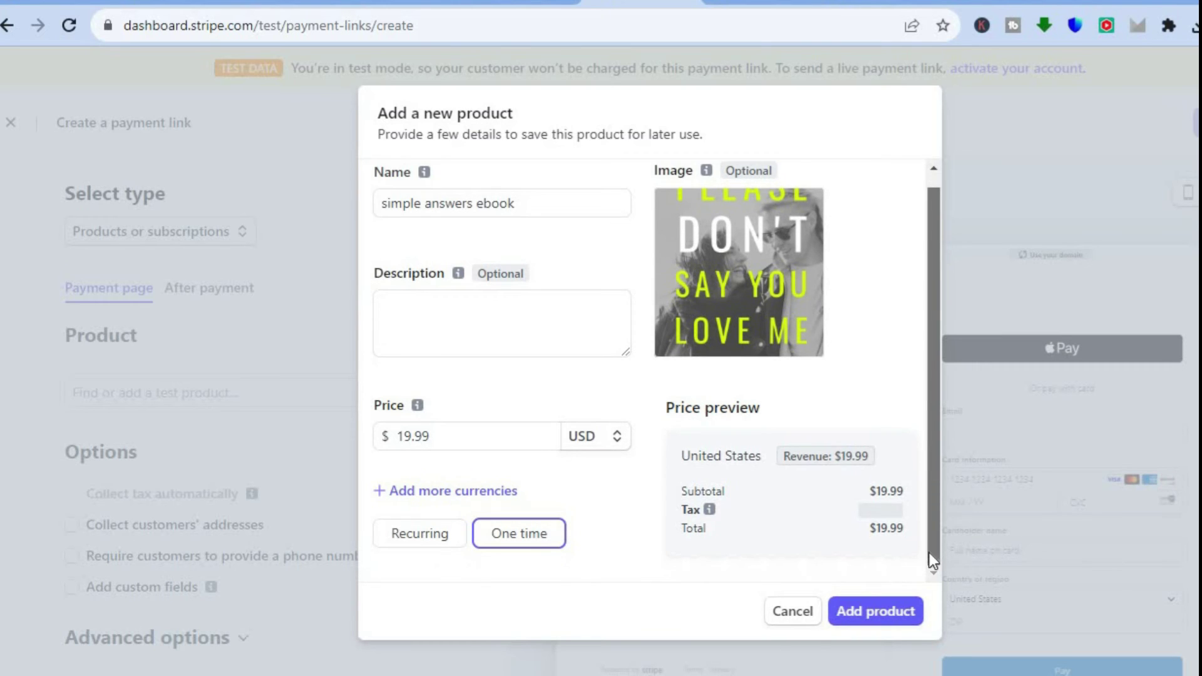
{"action": "left_click", "coordinate": [883, 612]}
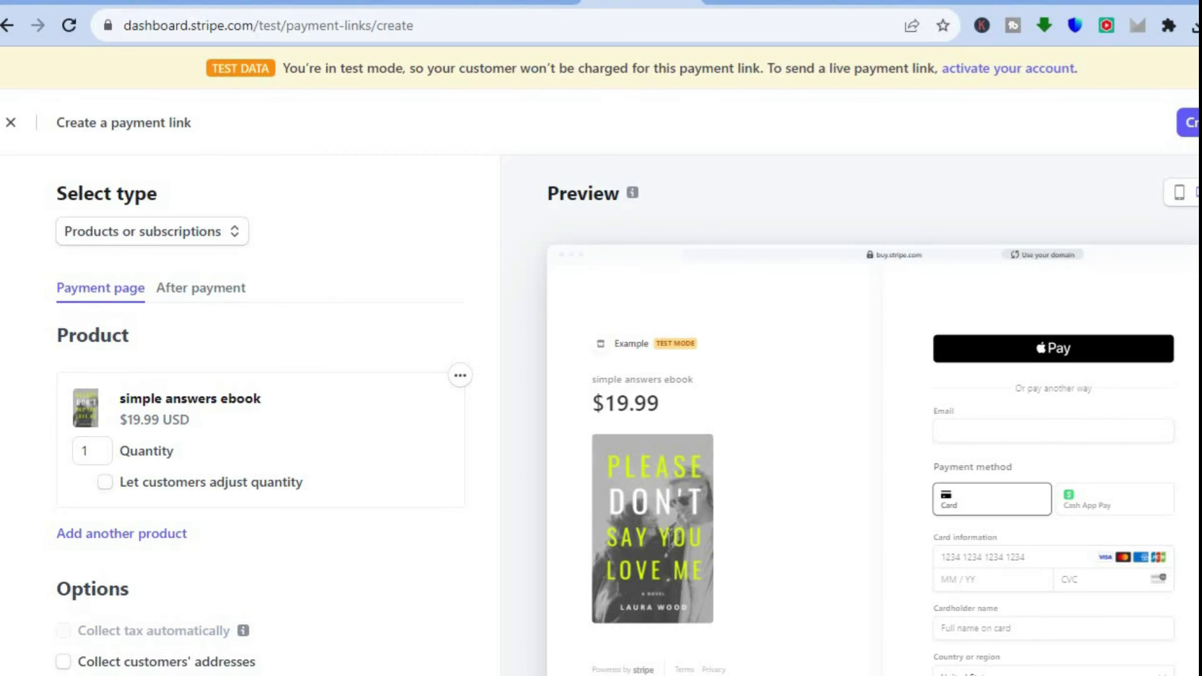
- Expand the payment link's advanced options and set the call to action to Book
{"action": "scroll", "coordinate": [601, 413], "scroll_direction": "down", "scroll_amount": 3}
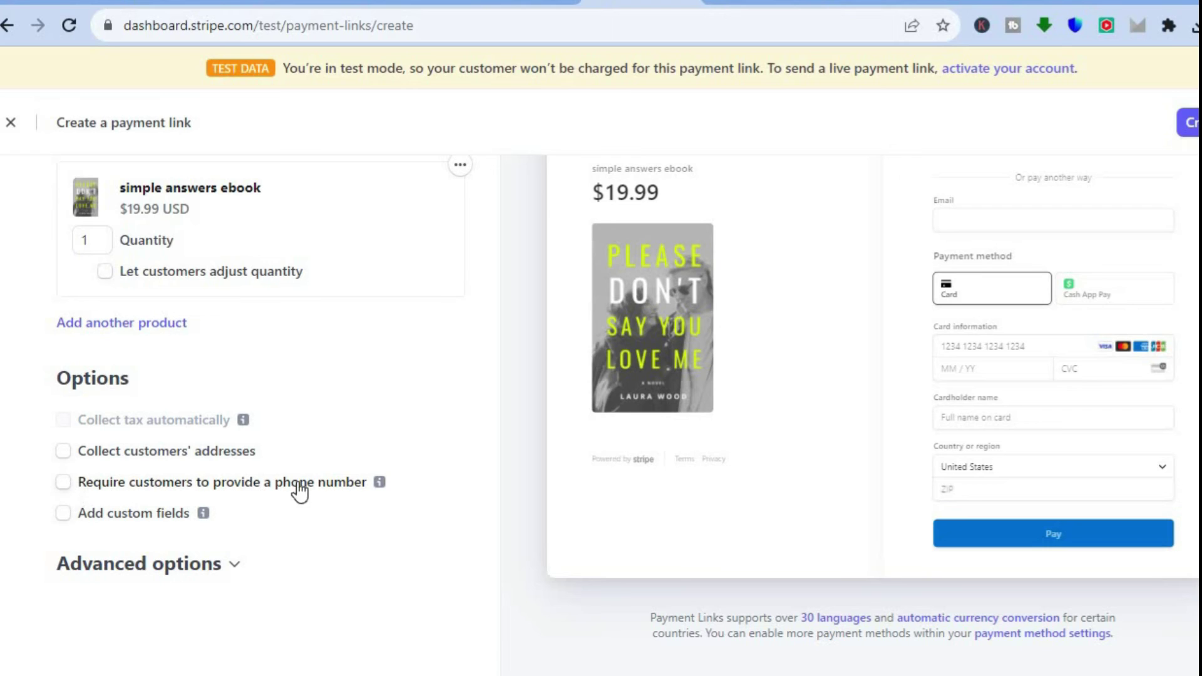
{"action": "left_click", "coordinate": [221, 564]}
{"action": "scroll", "coordinate": [220, 577], "scroll_direction": "down", "scroll_amount": 2}
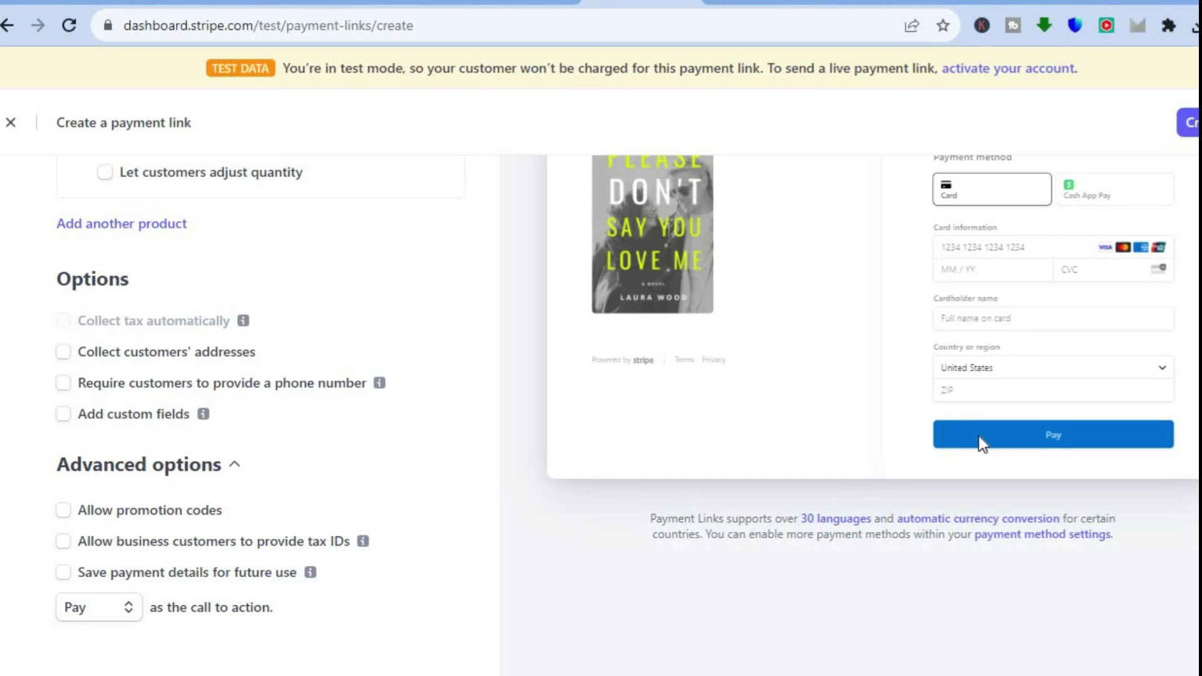
{"action": "left_click", "coordinate": [96, 616]}
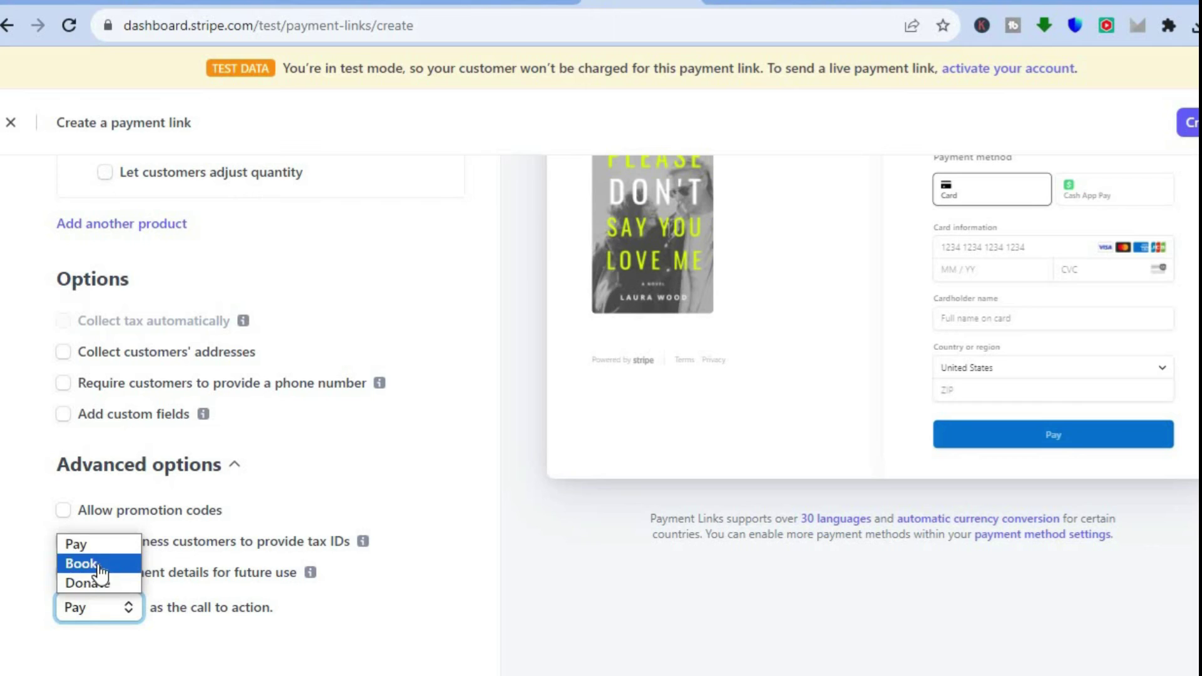
{"action": "left_click", "coordinate": [98, 564]}
- Try Donate as the call to action, then set it back to Pay
{"action": "left_click", "coordinate": [117, 617]}
{"action": "key", "text": "Escape"}
{"action": "left_click", "coordinate": [116, 581]}
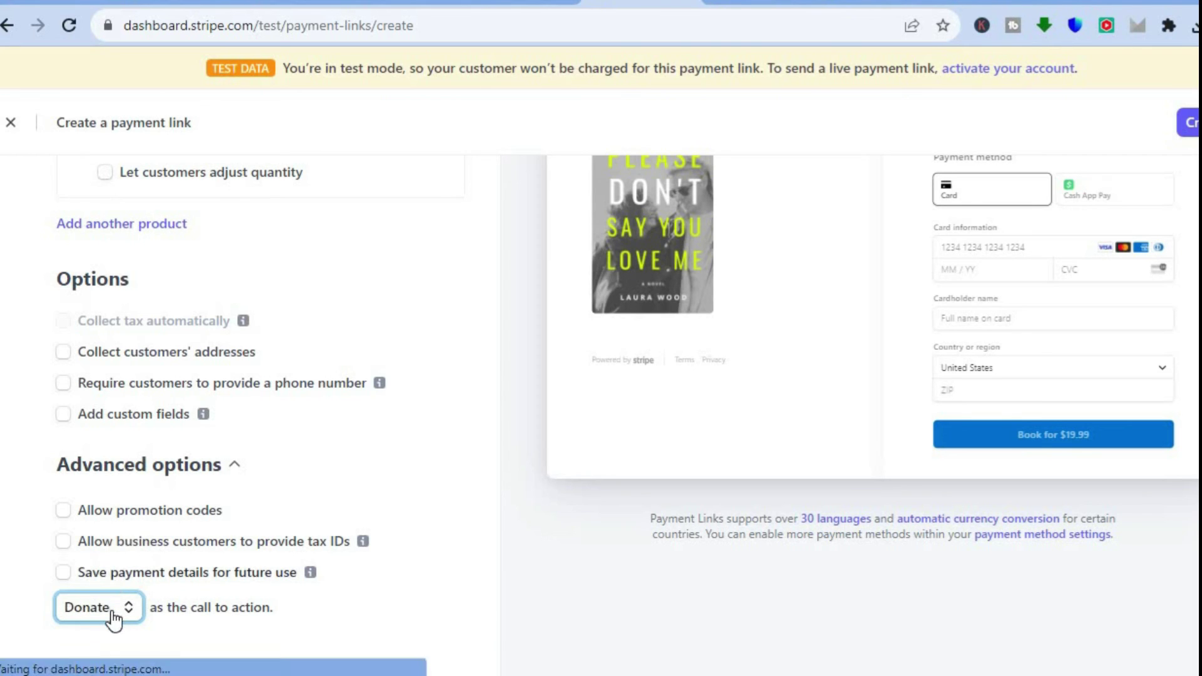
{"action": "left_click", "coordinate": [114, 613]}
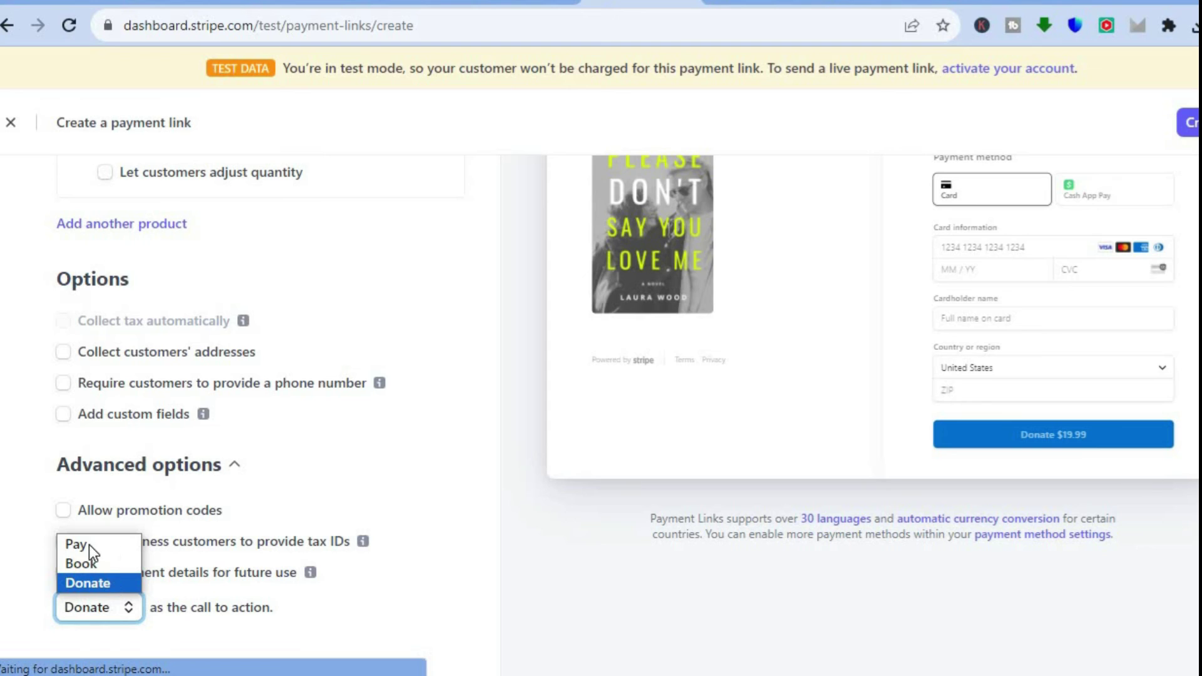
{"action": "left_click", "coordinate": [89, 545]}
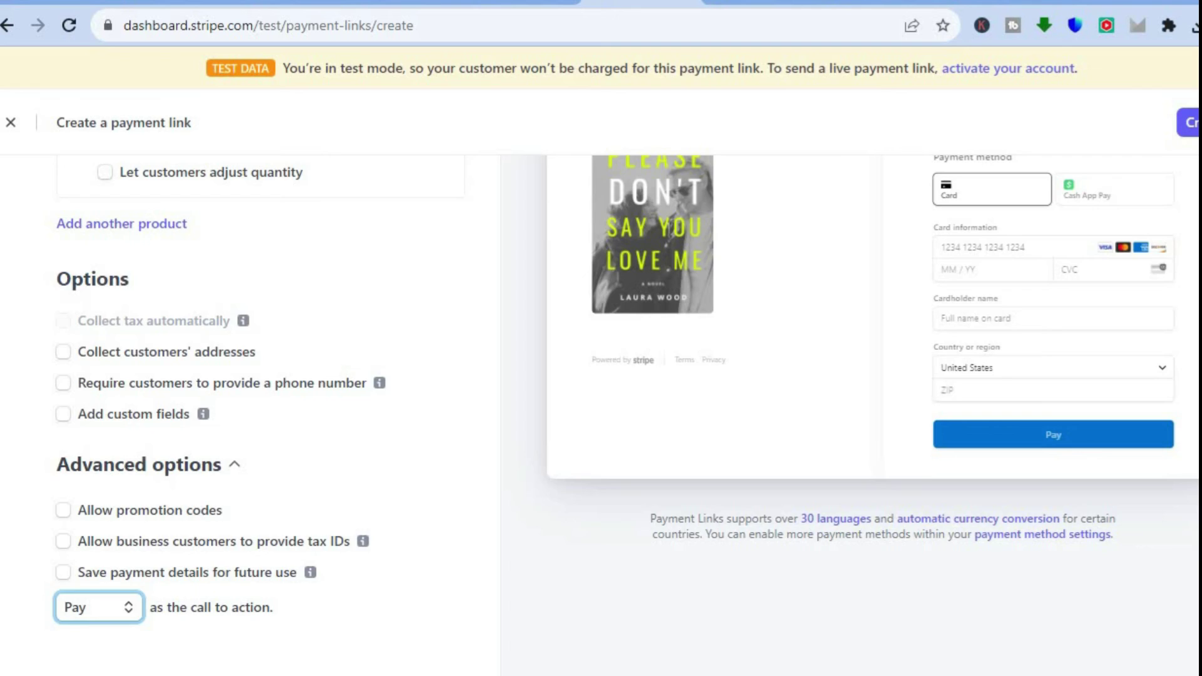
{"action": "scroll", "coordinate": [601, 413], "scroll_direction": "up", "scroll_amount": 3}
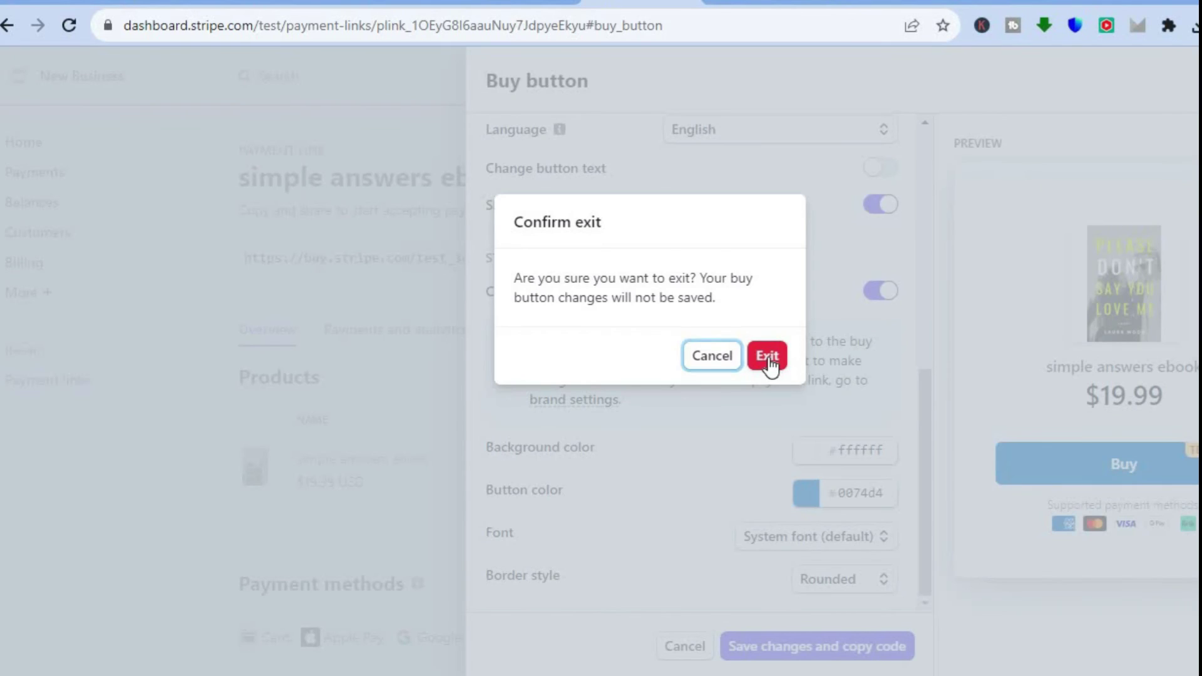
- Create the ebook payment link and configure its buy button with the plain Button style
{"action": "left_click", "coordinate": [768, 357]}
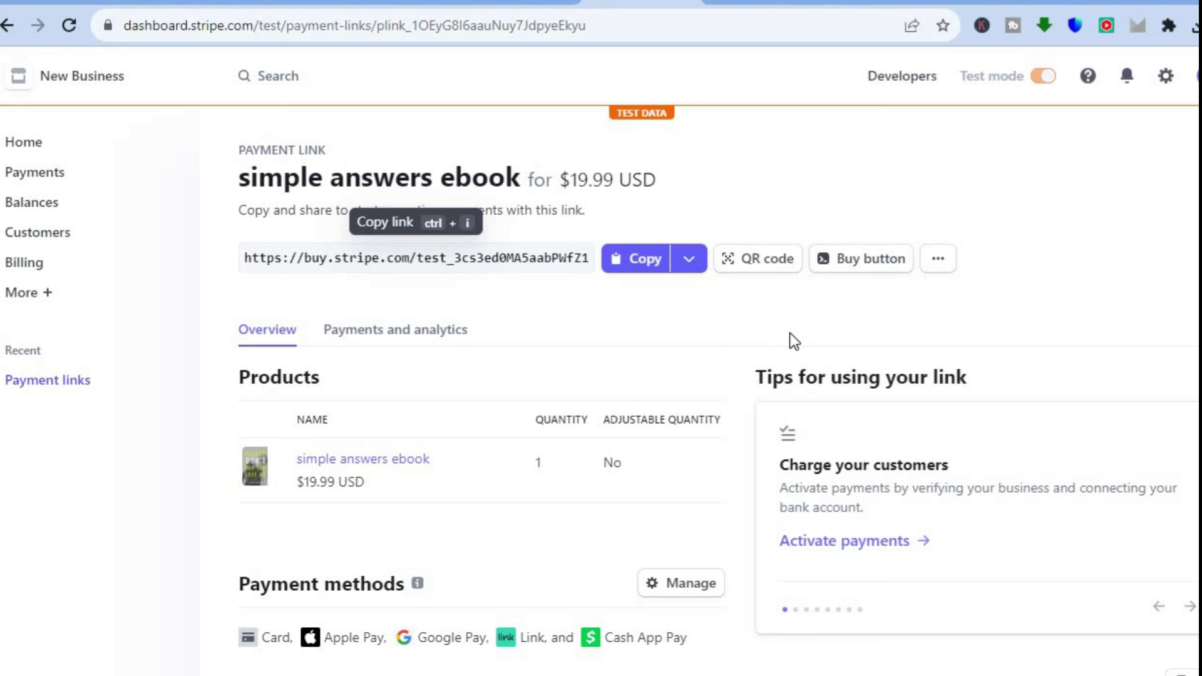
{"action": "left_click", "coordinate": [853, 269]}
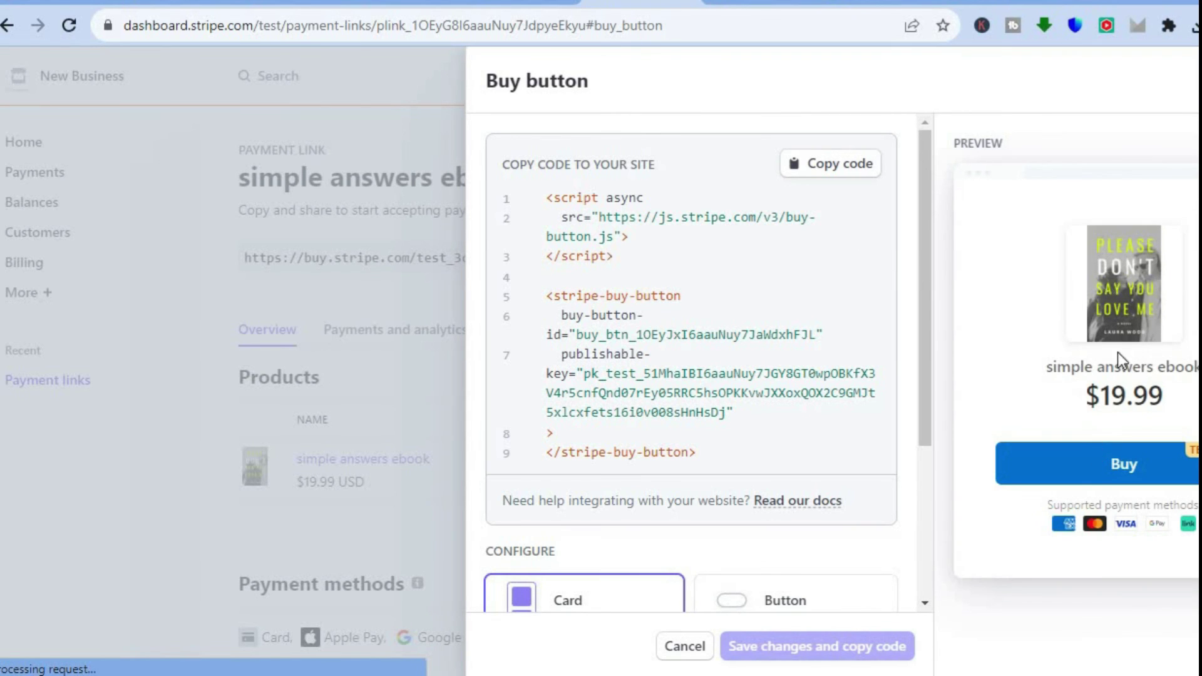
{"action": "left_click_drag", "start_coordinate": [929, 342], "coordinate": [923, 466]}
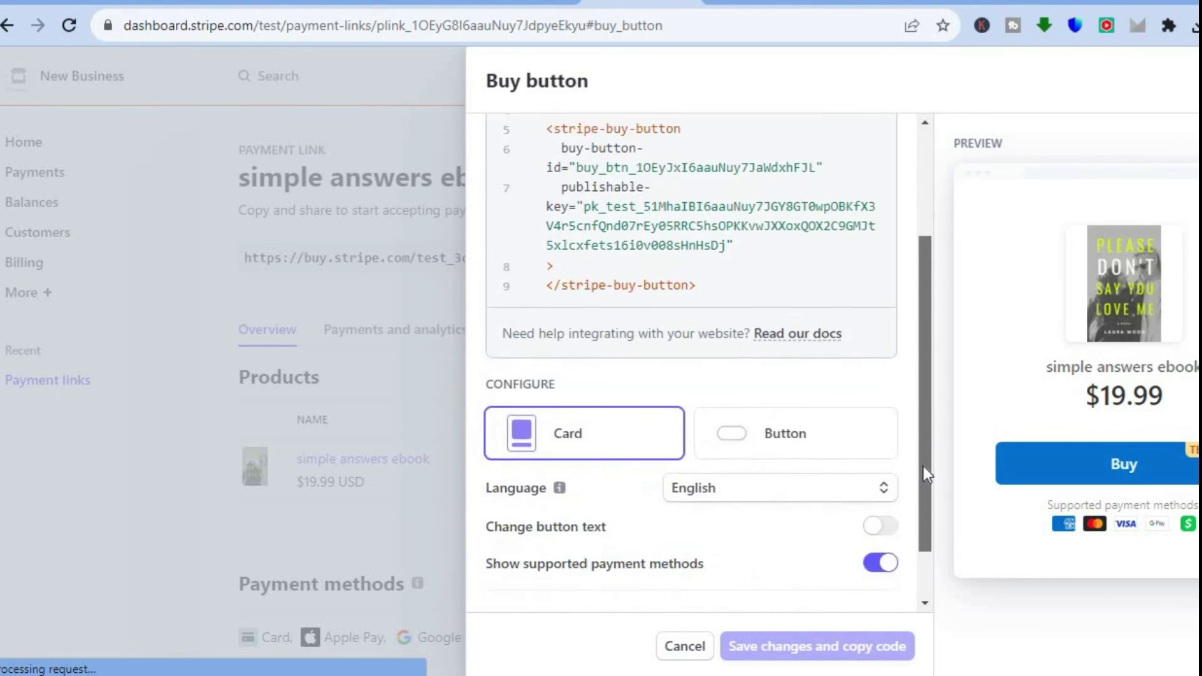
{"action": "left_click", "coordinate": [763, 408]}
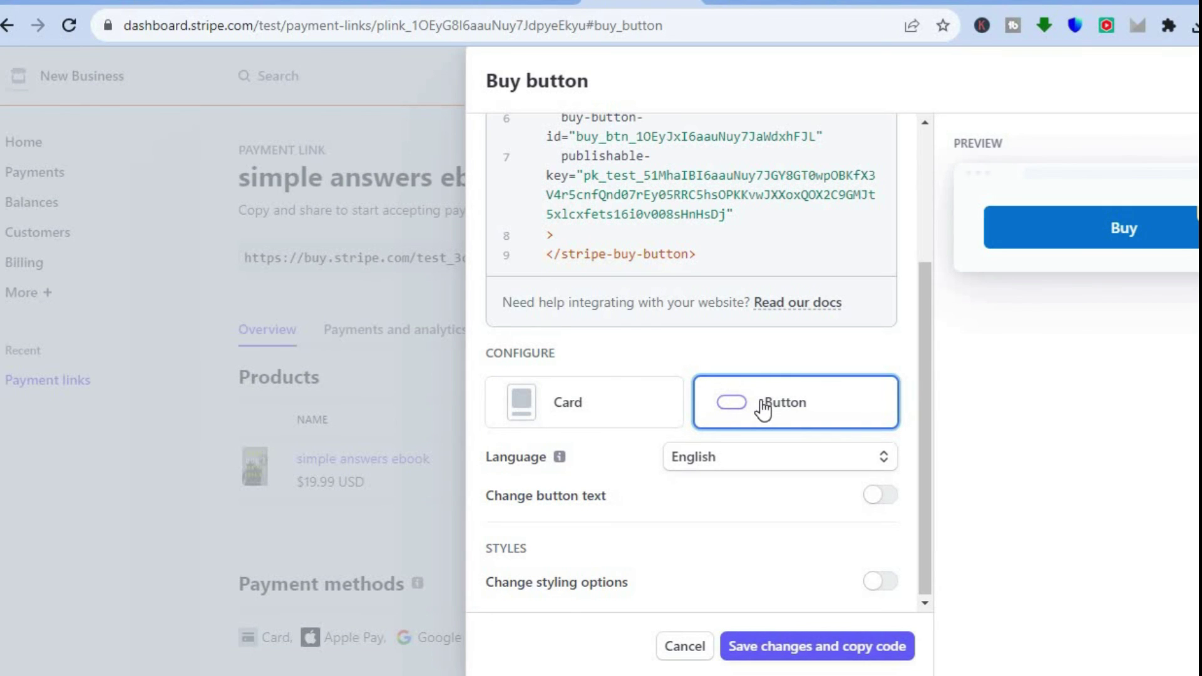
{"action": "left_click", "coordinate": [513, 3]}
{"action": "left_click_drag", "start_coordinate": [1061, 230], "coordinate": [1053, 448]}
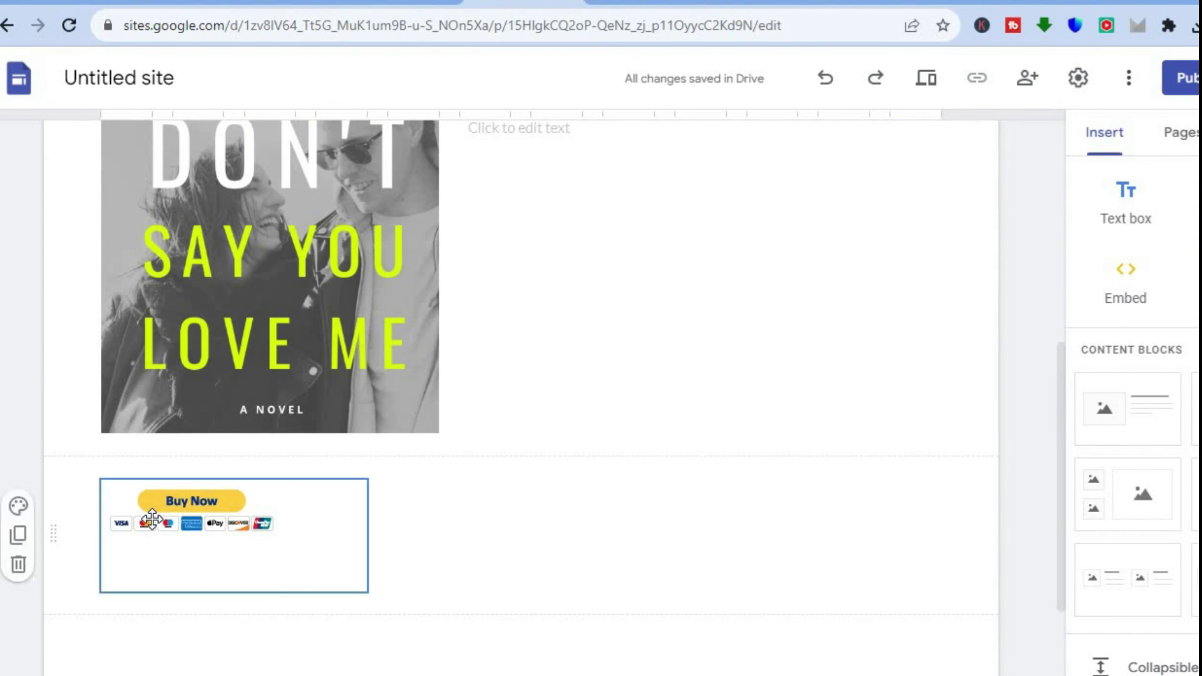
- Copy the embed code from the top of Stripe's Buy button dialog
{"action": "left_click", "coordinate": [621, 3]}
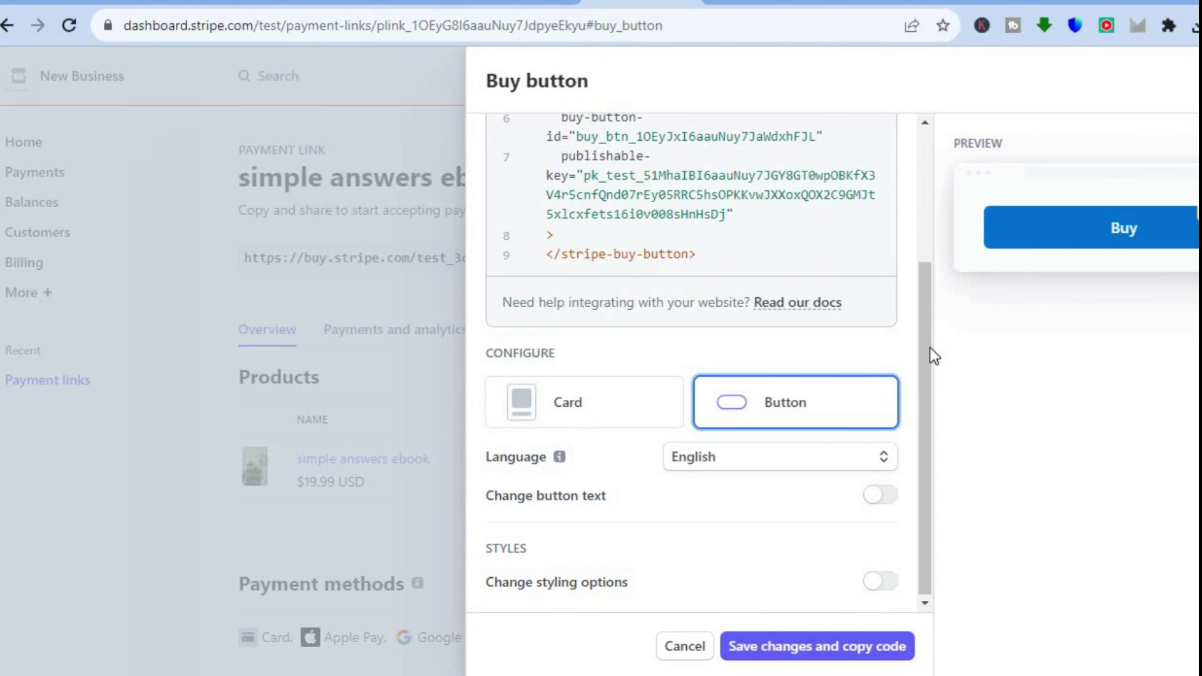
{"action": "left_click_drag", "start_coordinate": [929, 349], "coordinate": [924, 215]}
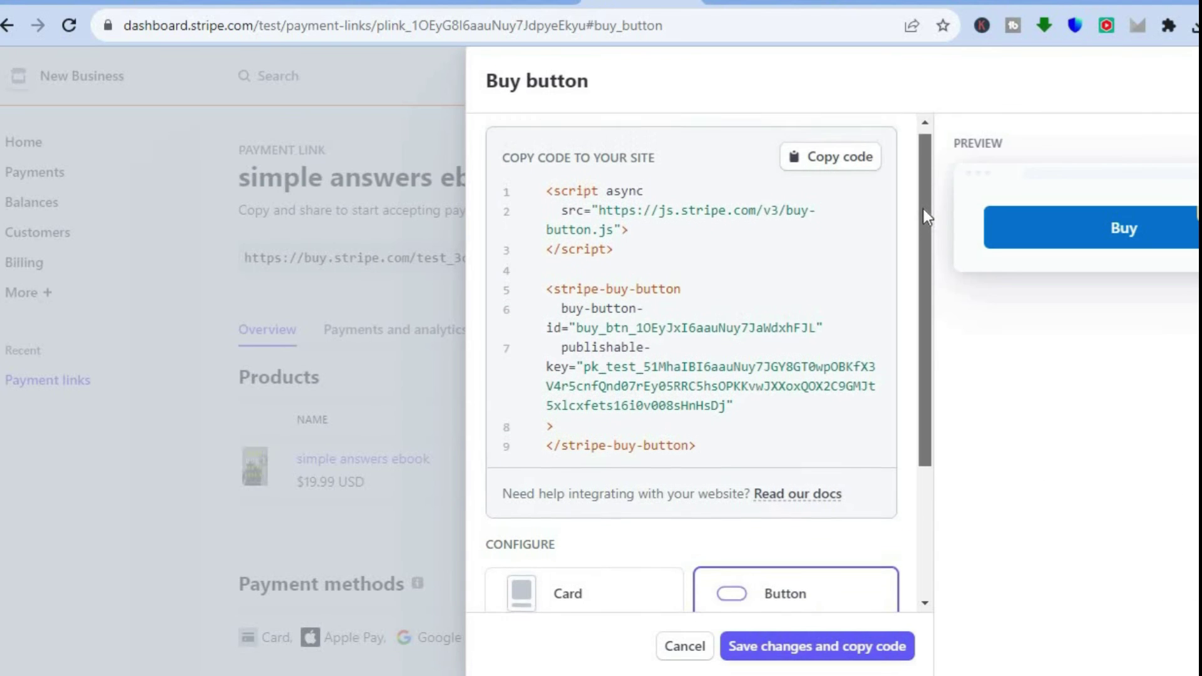
{"action": "left_click", "coordinate": [839, 164]}
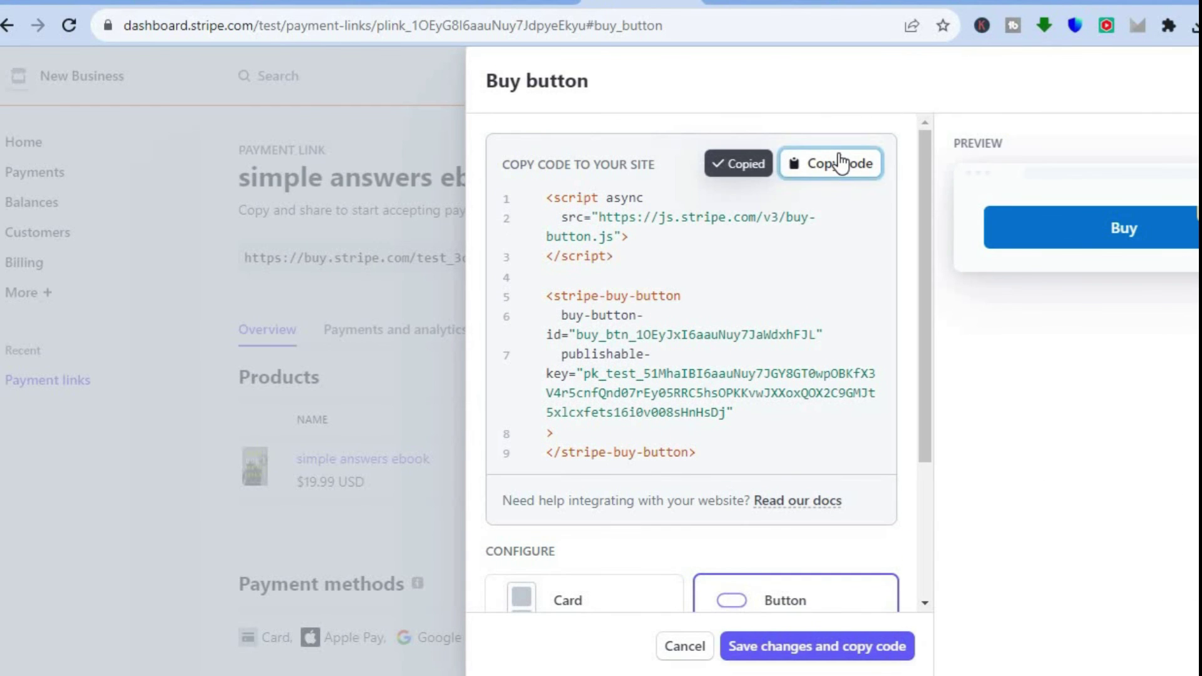
{"action": "left_click", "coordinate": [531, 5]}
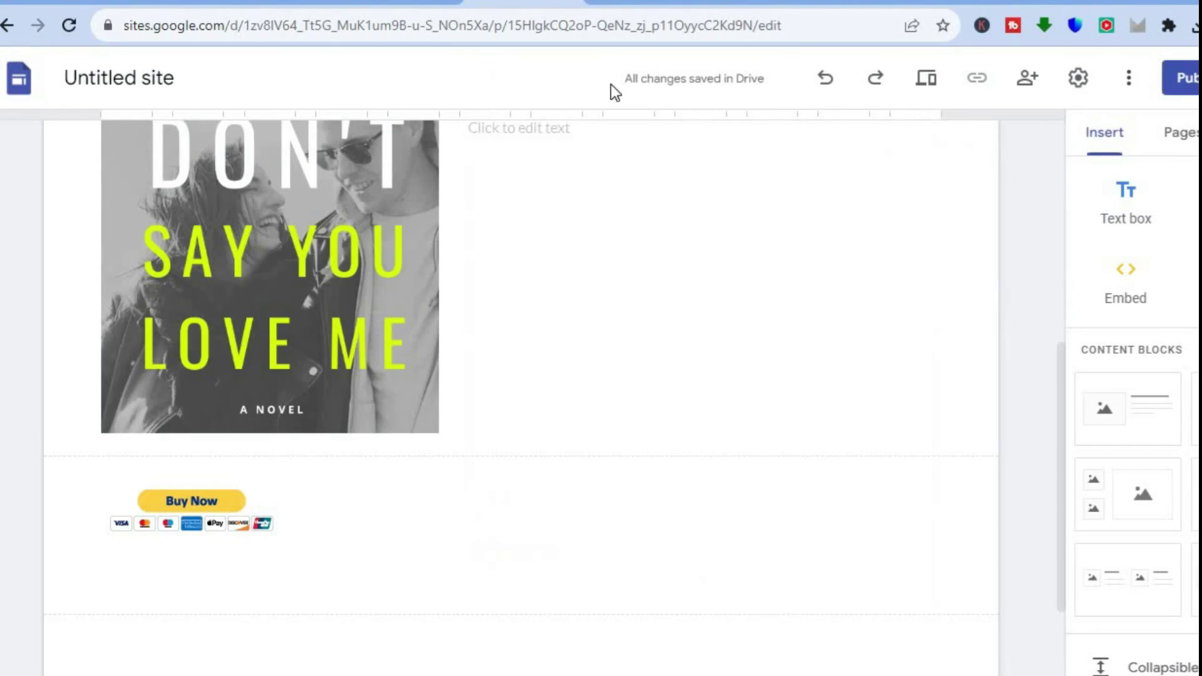
- Paste the Stripe buy button code into a Google Sites Embed code box and insert it
{"action": "left_click", "coordinate": [1136, 279]}
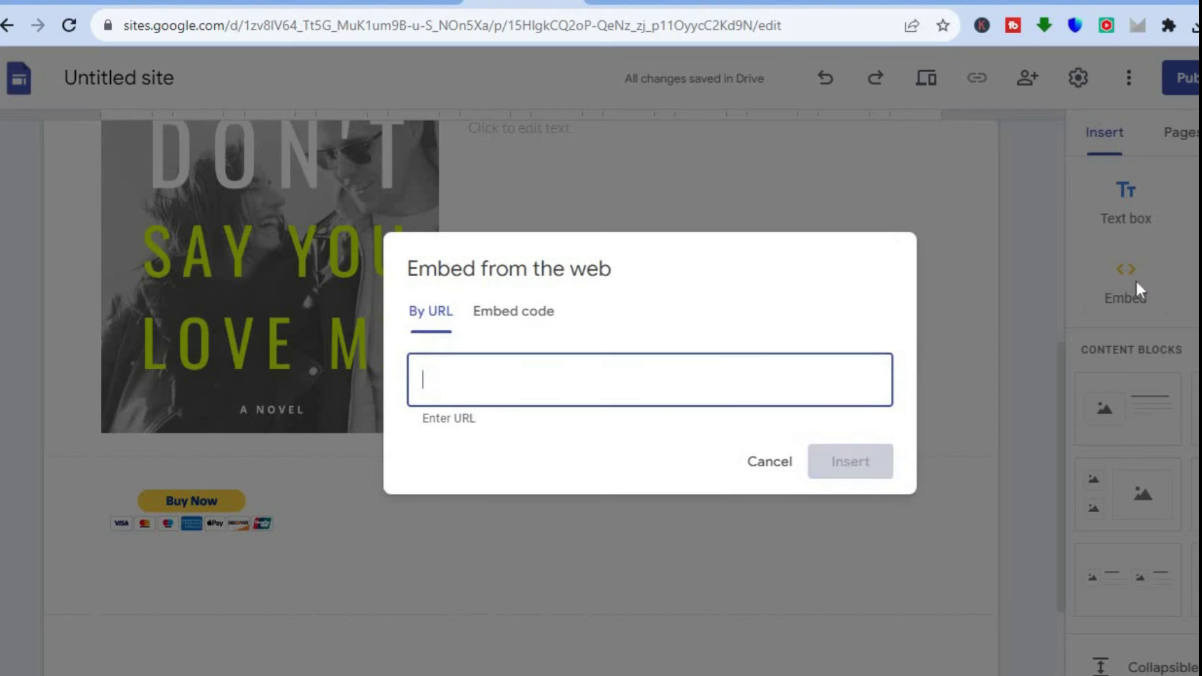
{"action": "left_click", "coordinate": [495, 318]}
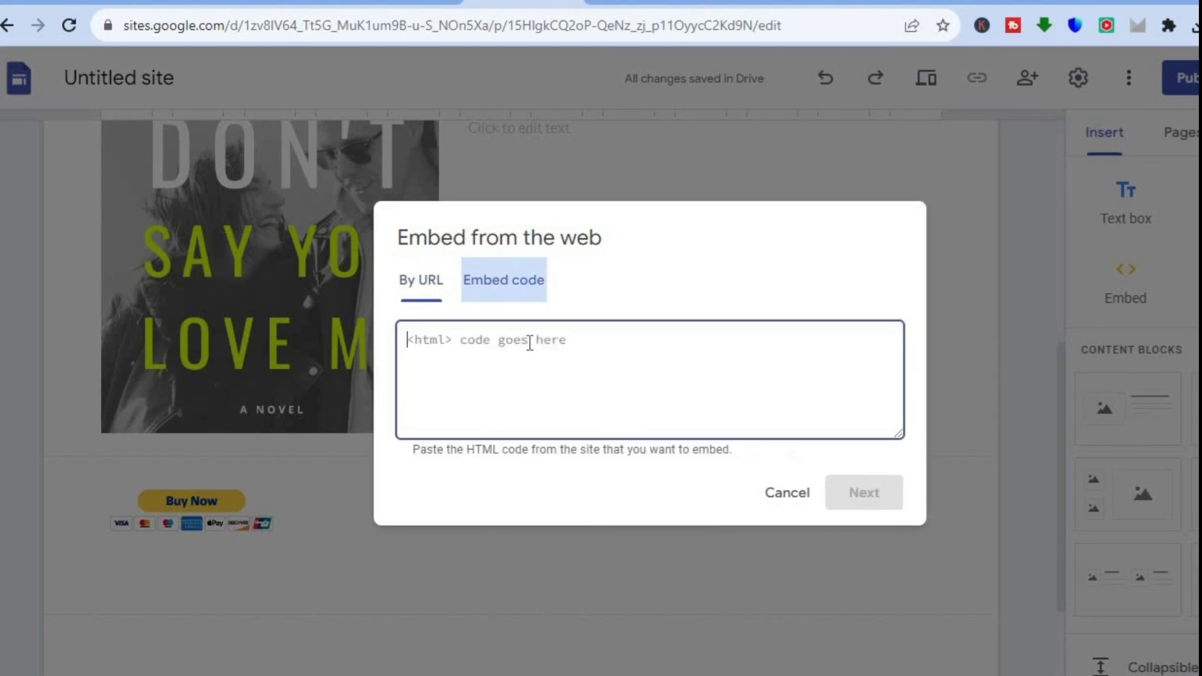
{"action": "right_click", "coordinate": [532, 351]}
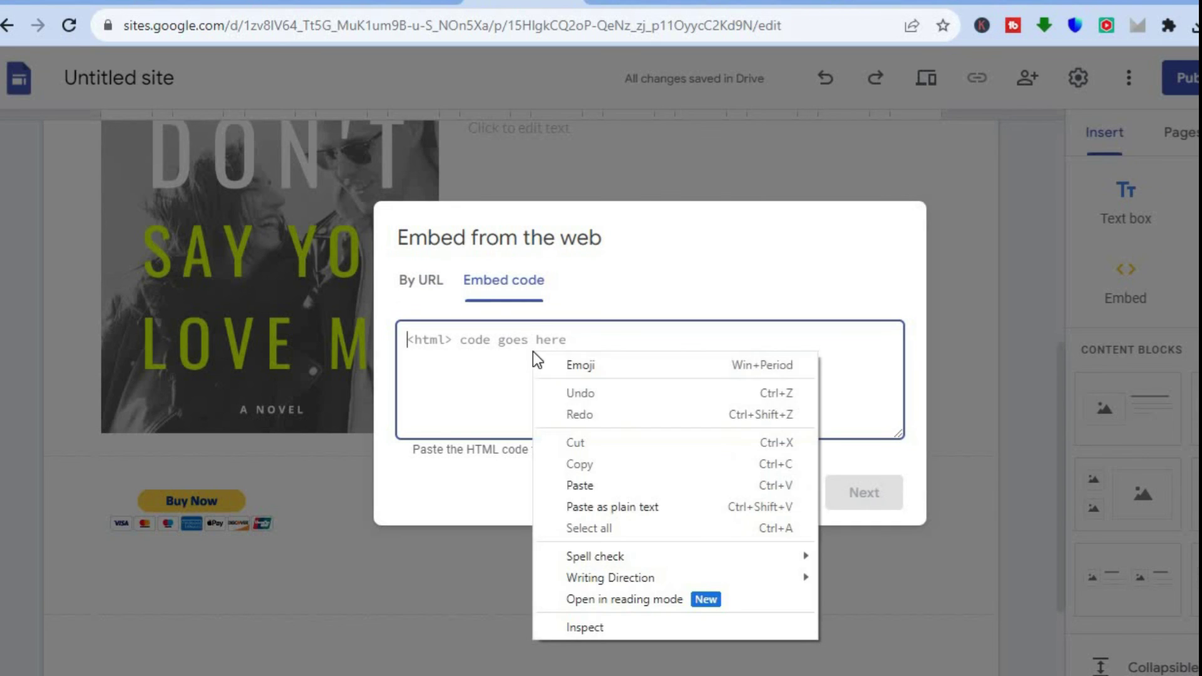
{"action": "left_click", "coordinate": [582, 486]}
{"action": "left_click", "coordinate": [886, 501]}
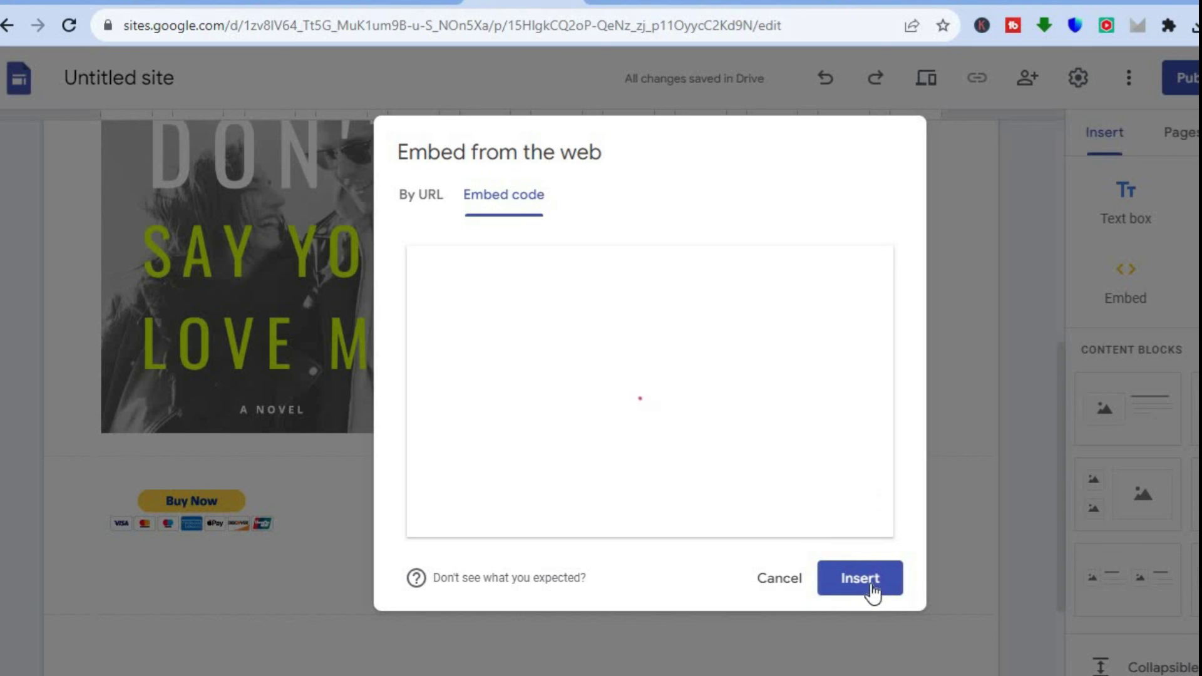
{"action": "left_click", "coordinate": [871, 586]}
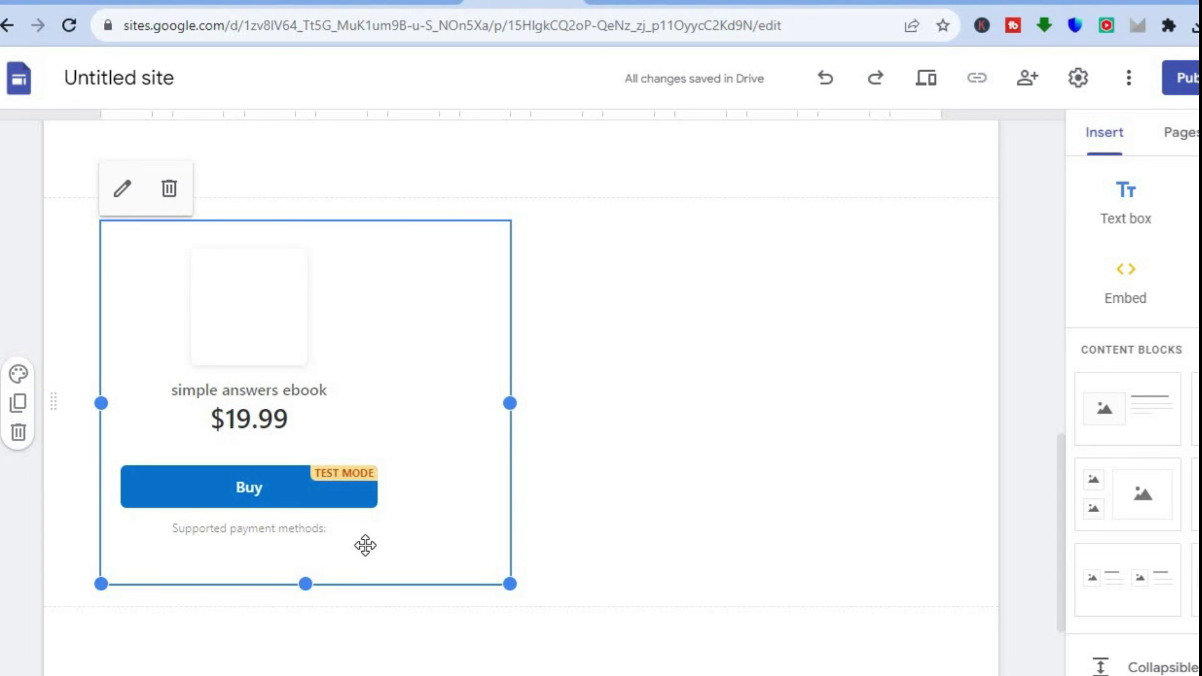
{"action": "left_click", "coordinate": [629, 3]}
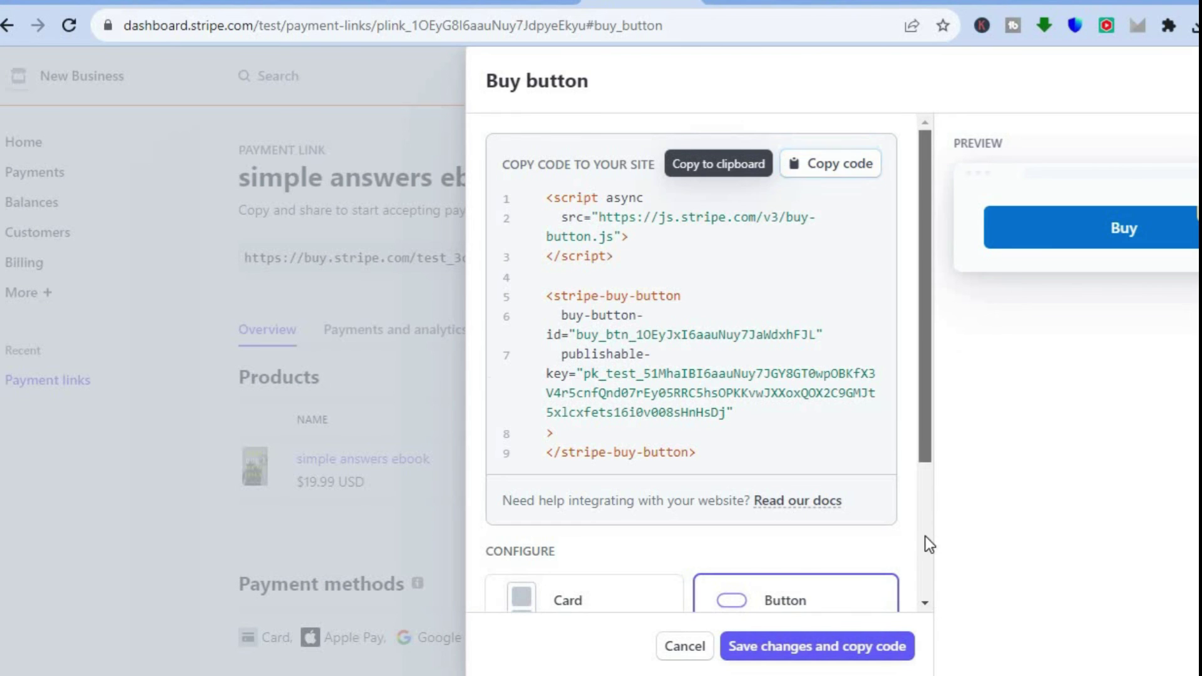
- Save the Stripe buy button settings and copy the updated embed code
{"action": "scroll", "coordinate": [925, 536], "scroll_direction": "down", "scroll_amount": 3}
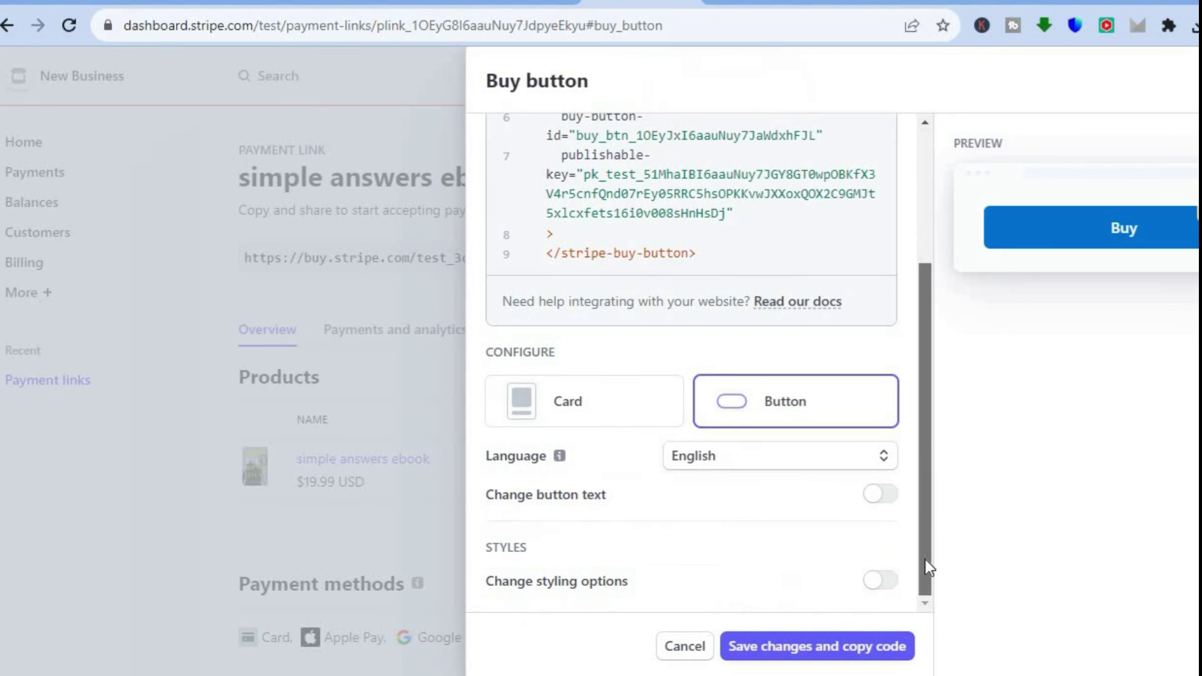
{"action": "left_click", "coordinate": [814, 647]}
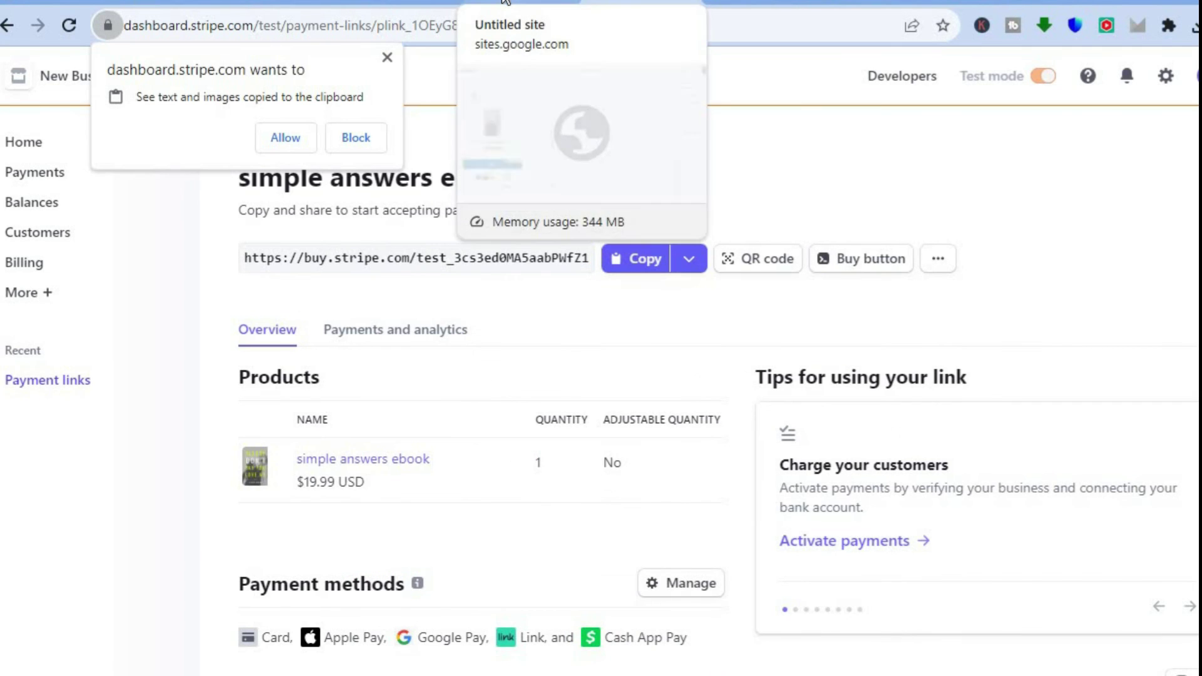
{"action": "left_click", "coordinate": [506, 5]}
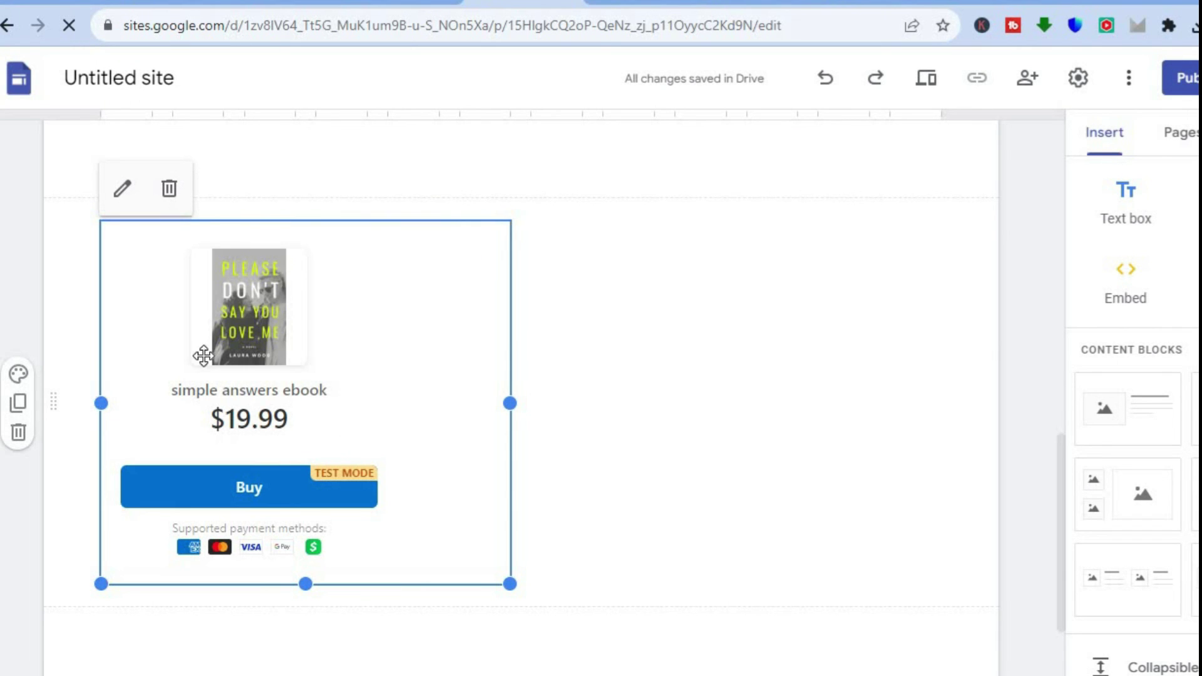